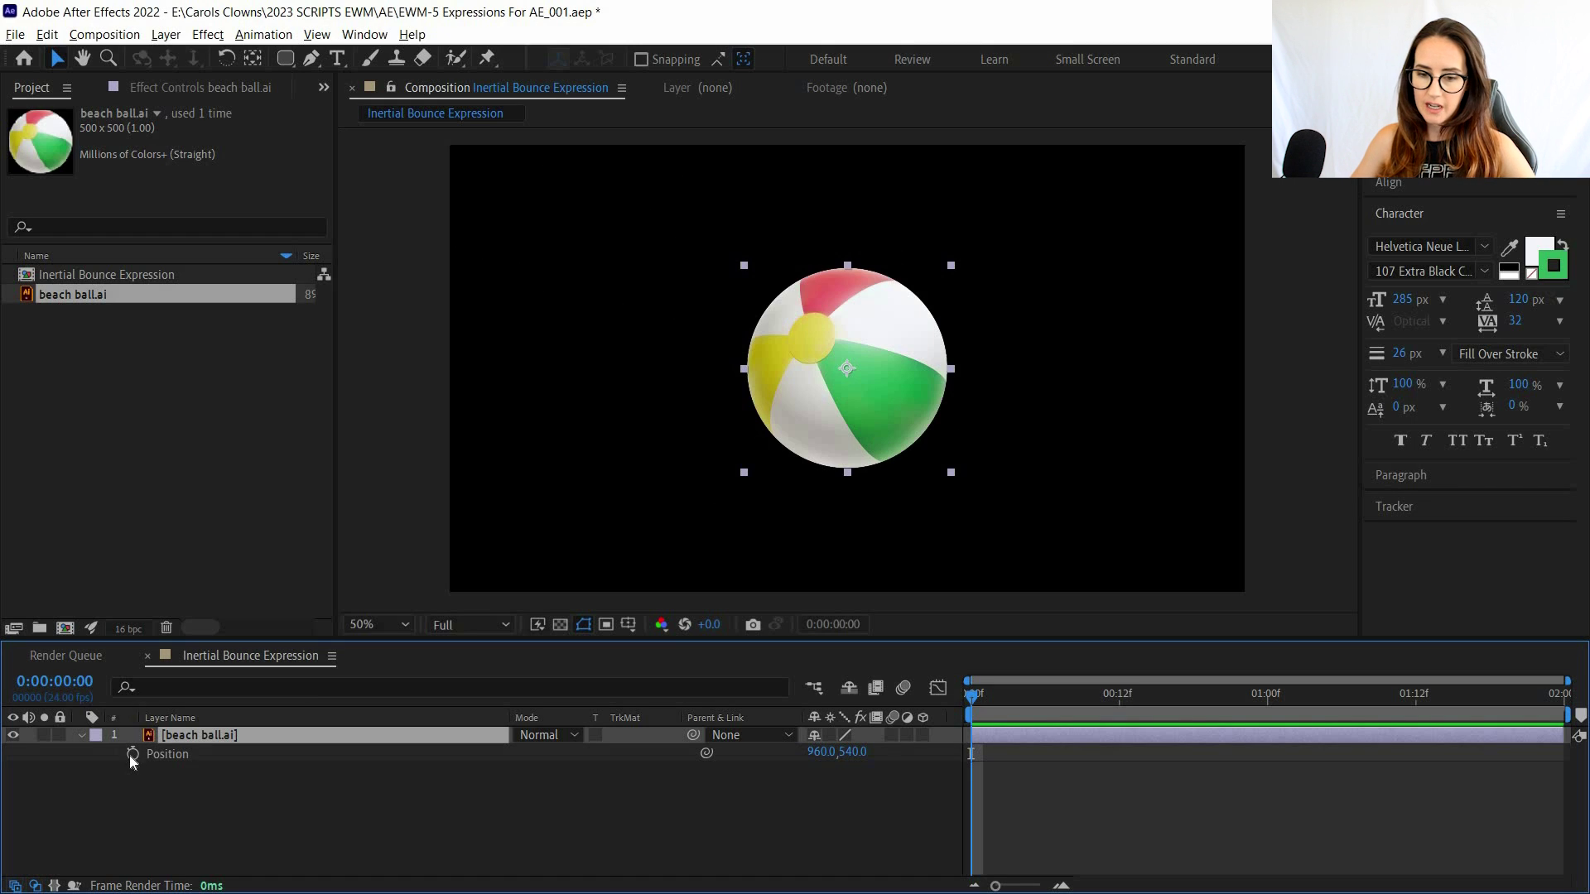
Keyframe the ball's Position and apply the pasted inertial bounce expression, then review its code.
left_click(122, 747)
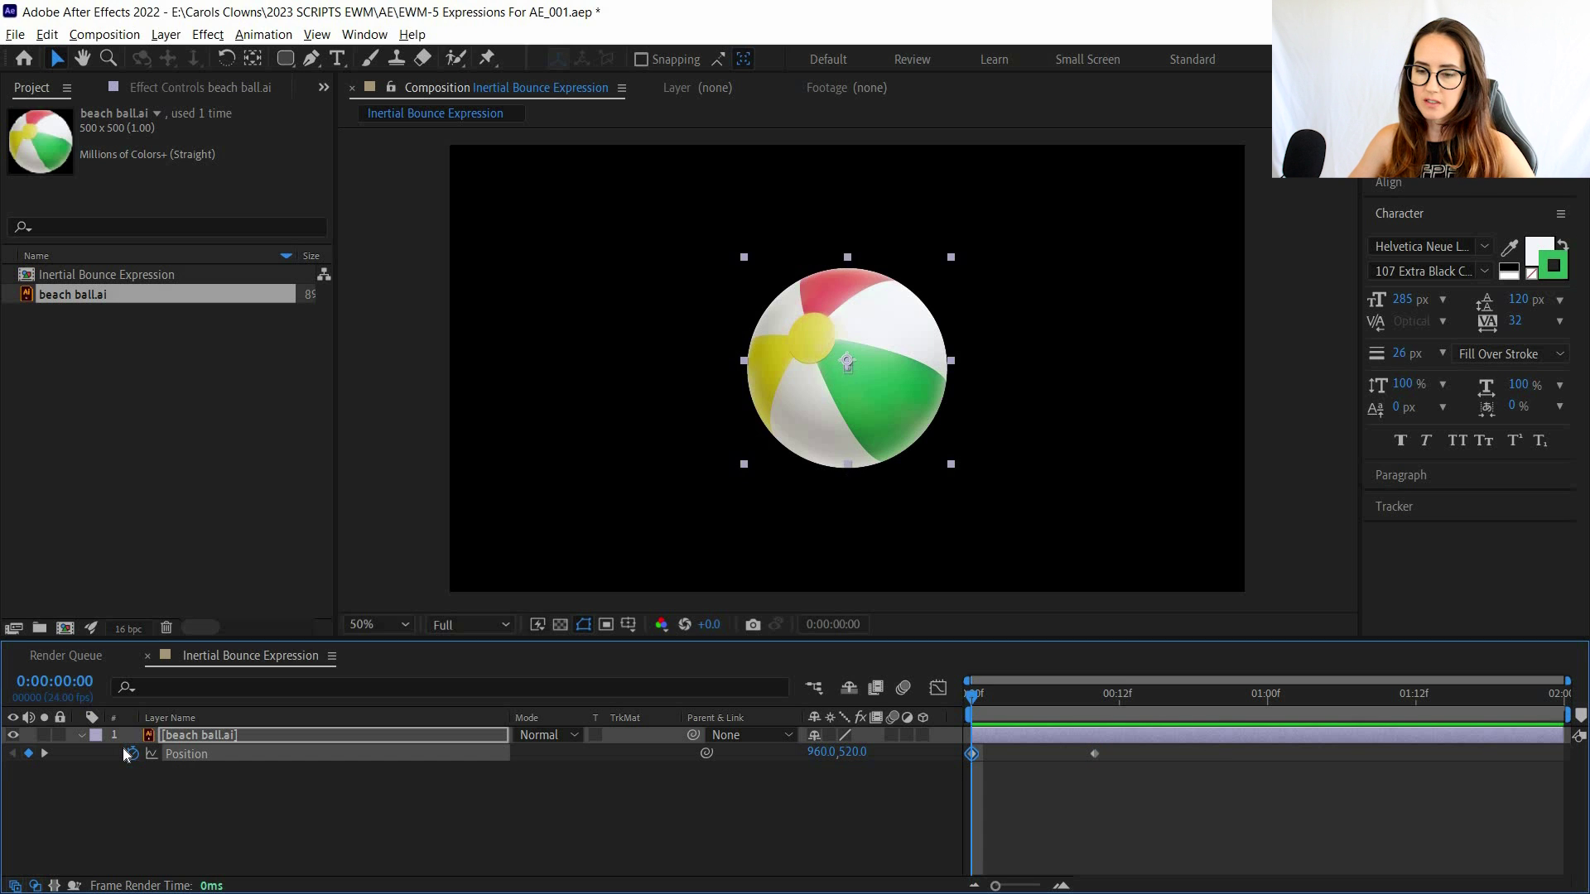
key("space")
left_click(122, 747, "alt")
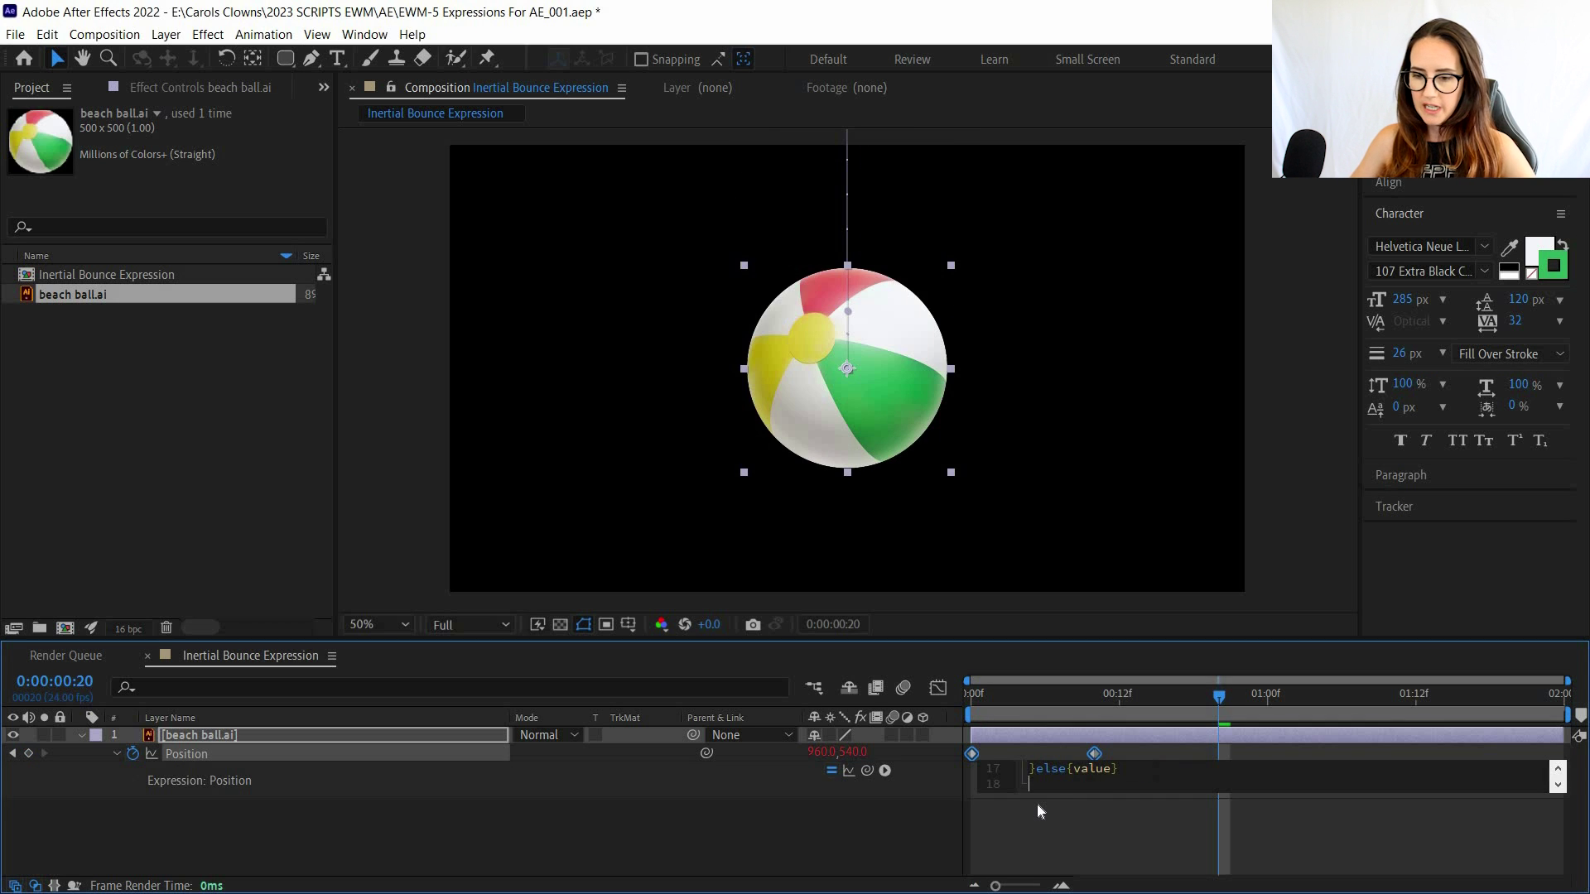
key("KP_Enter")
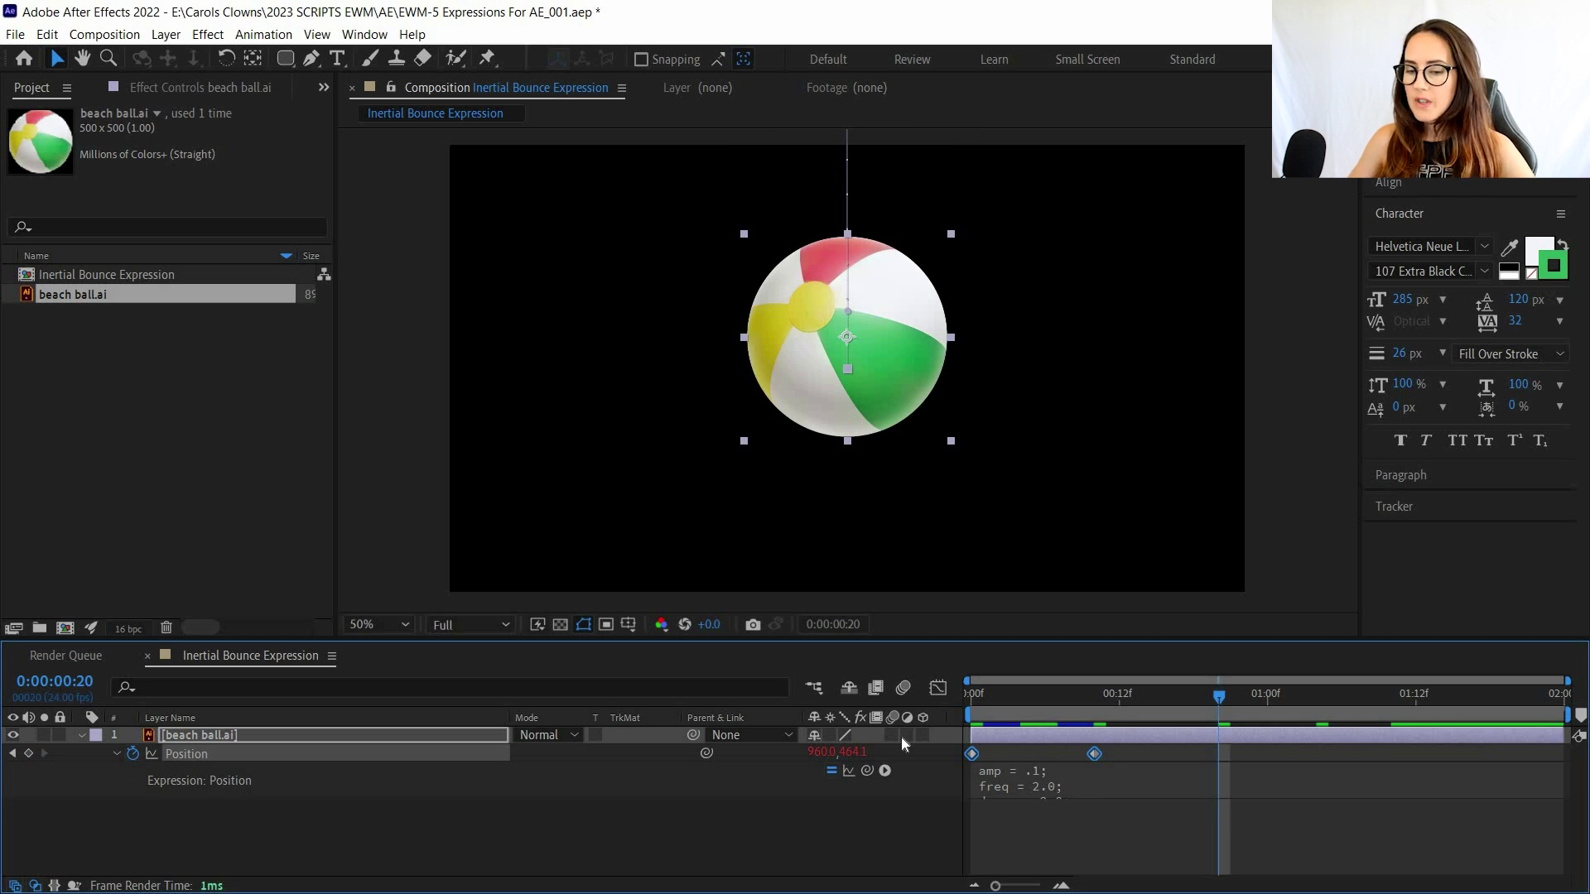
key("grave")
left_click(1075, 208)
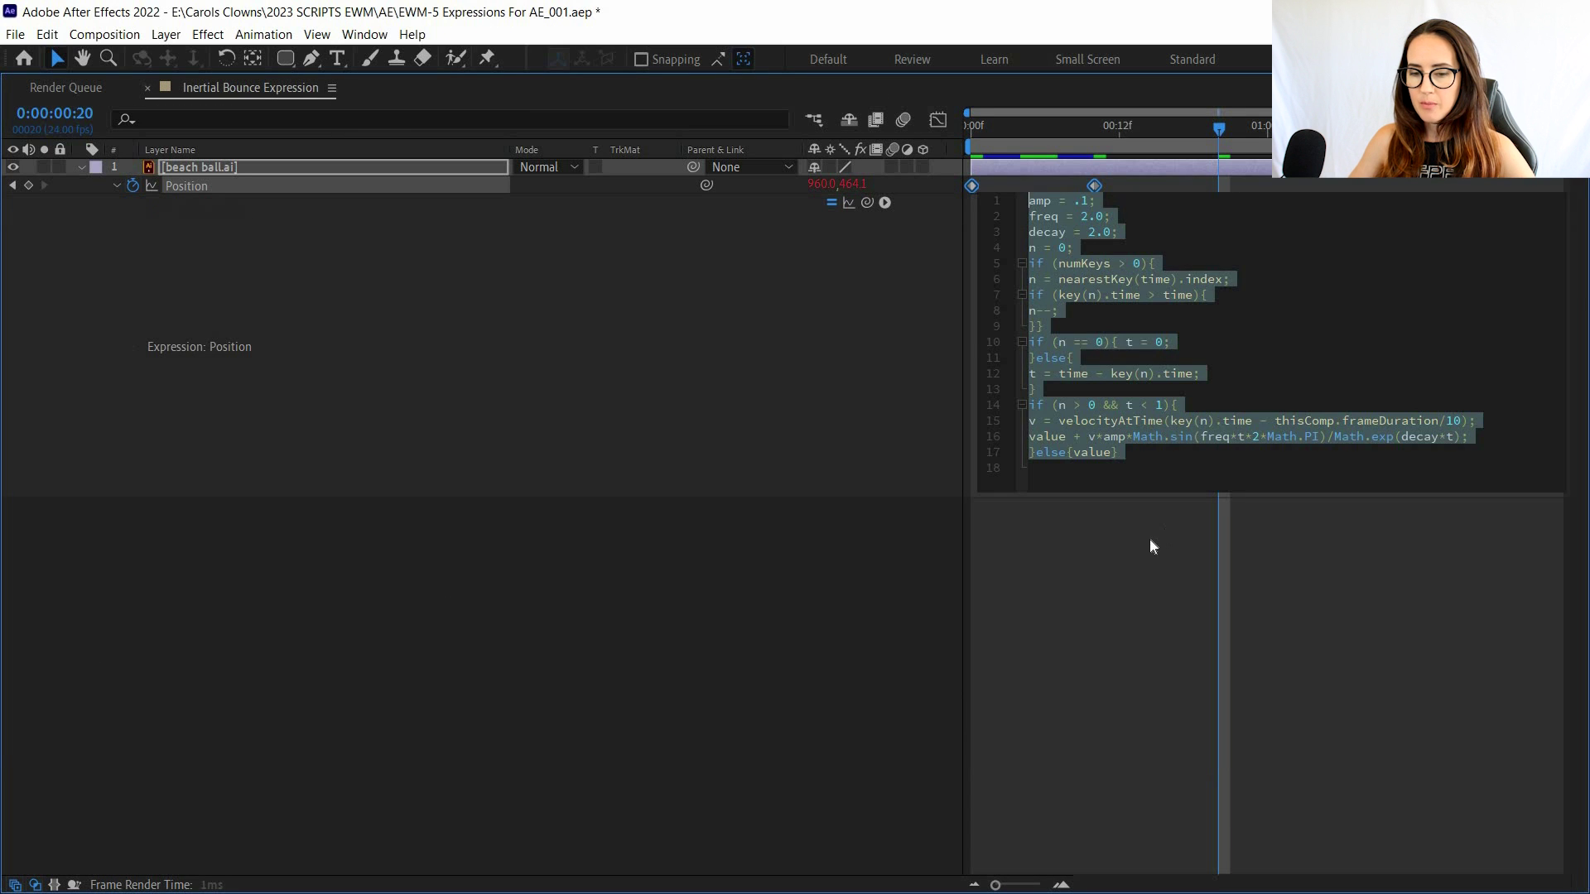
left_click(1177, 459)
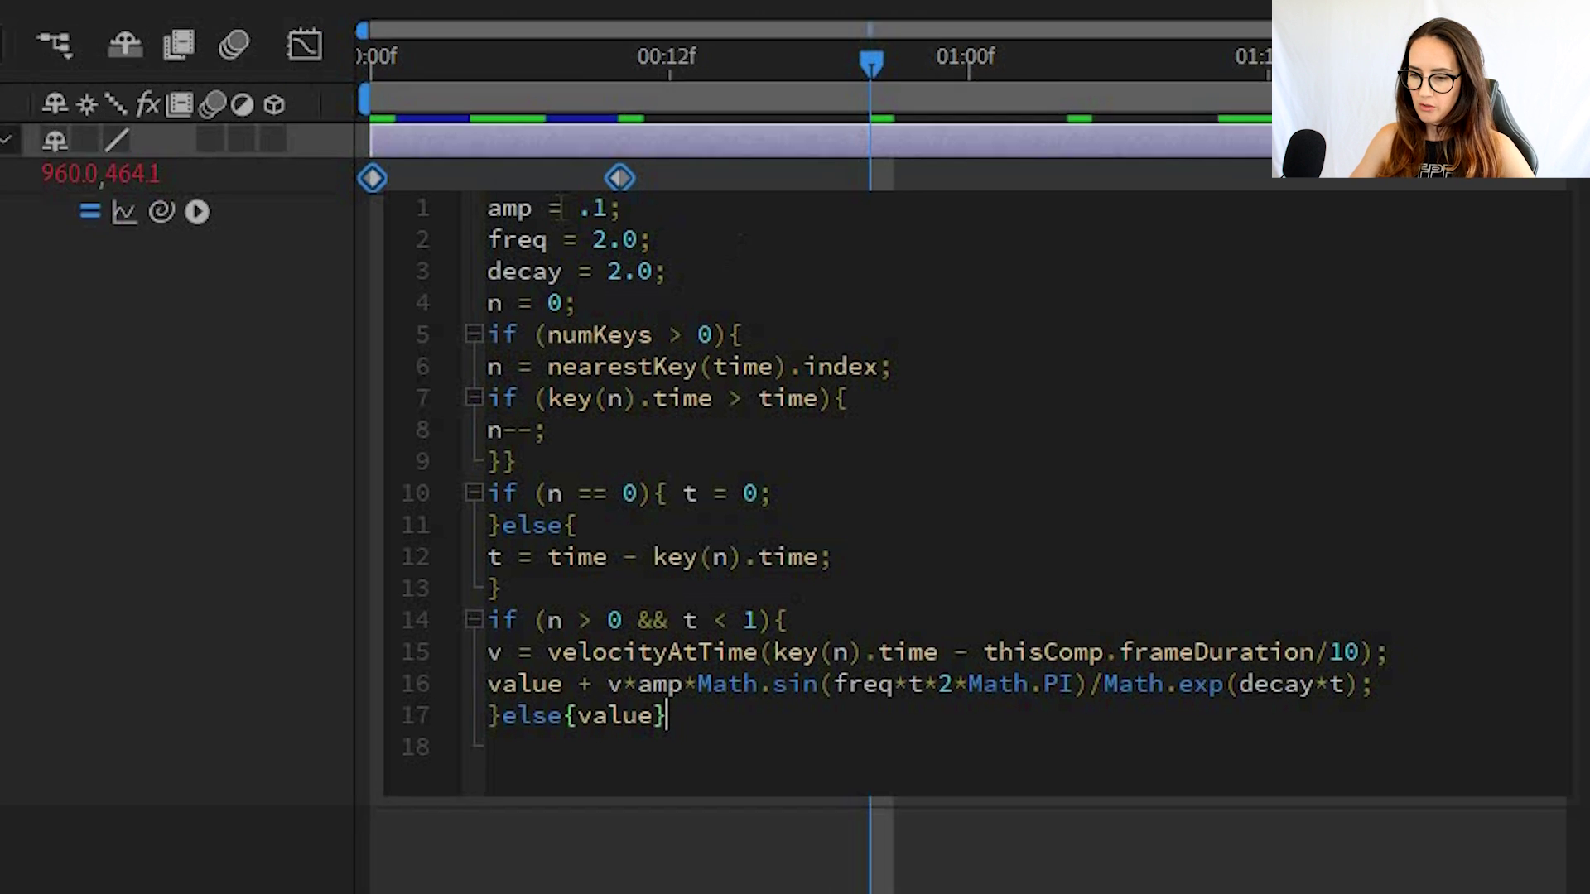
key("grave")
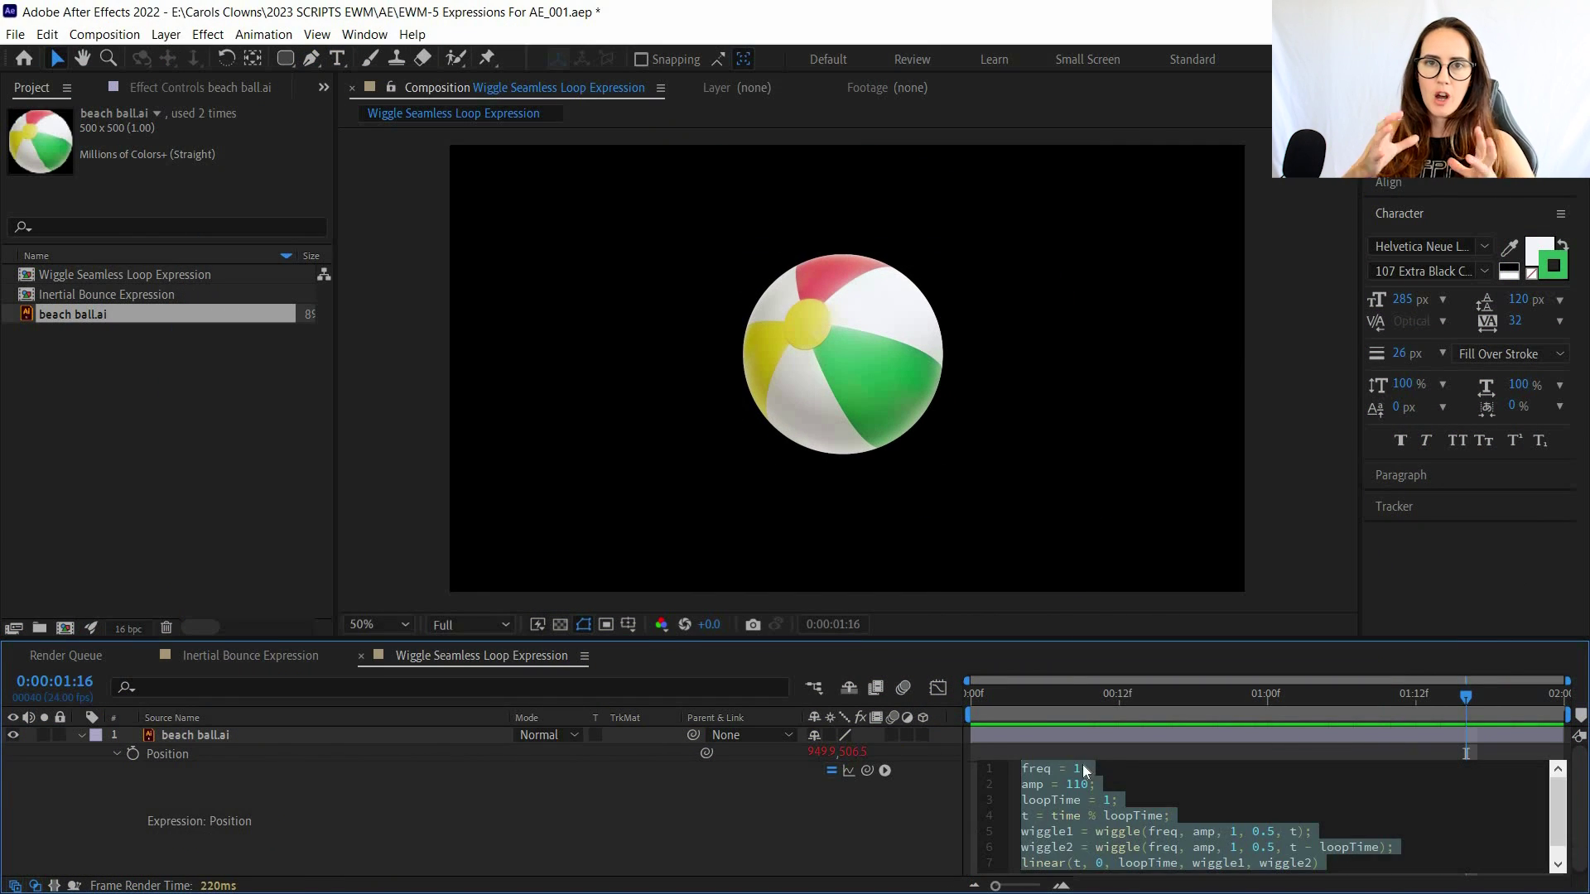
Change the wiggle frequency to 10 and preview the faster wiggle.
type("0")
key("KP_Enter")
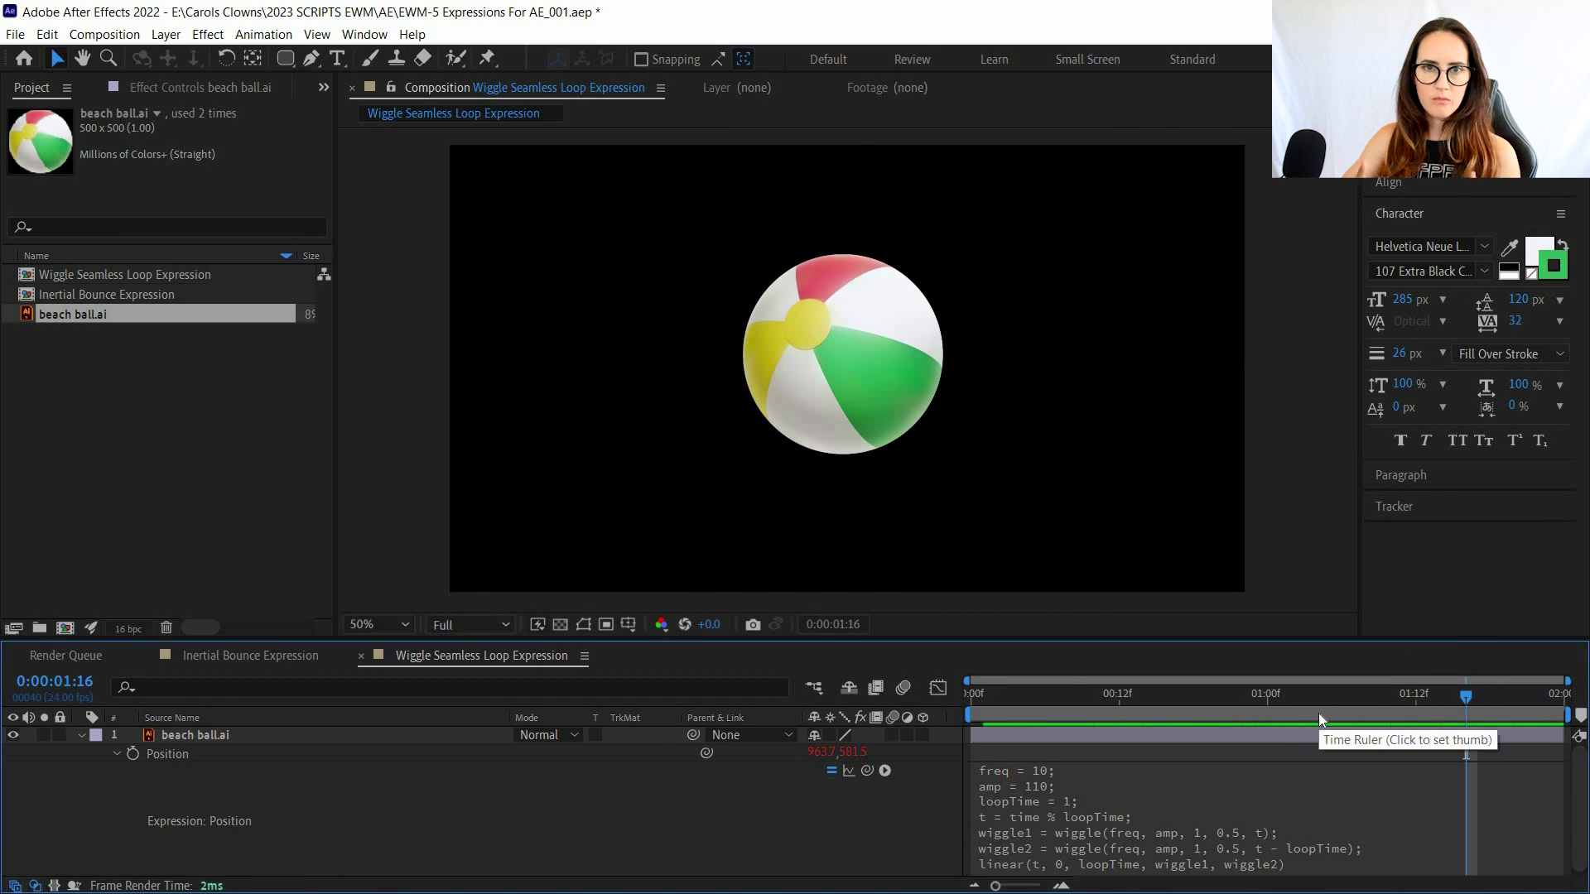
key("space")
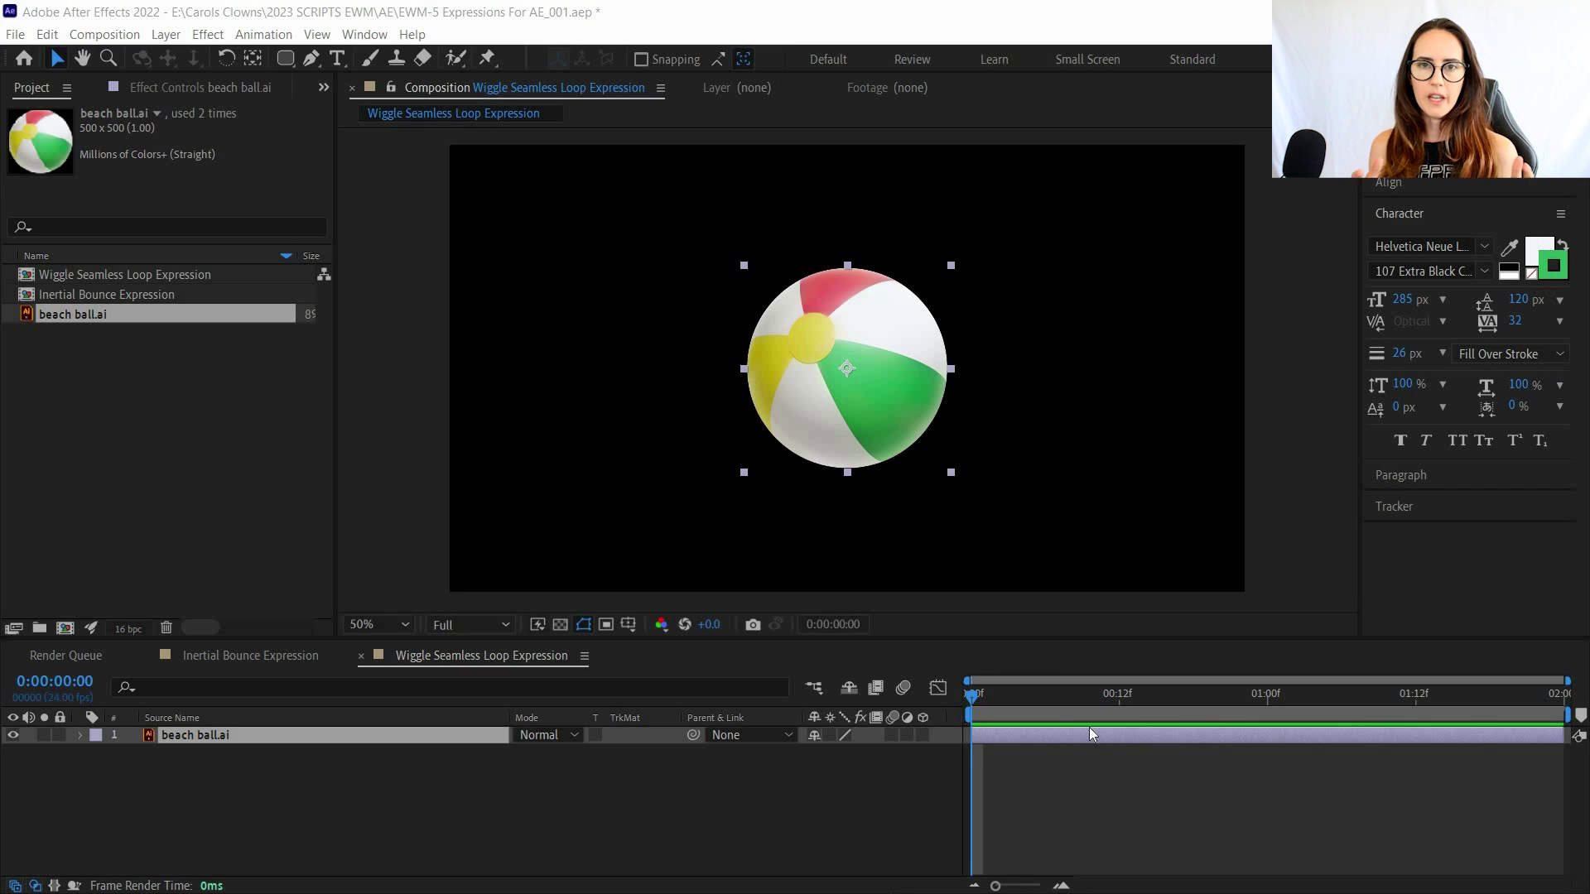
Paste the looping wiggle expression onto the beach ball layer's Position.
left_click(1077, 730)
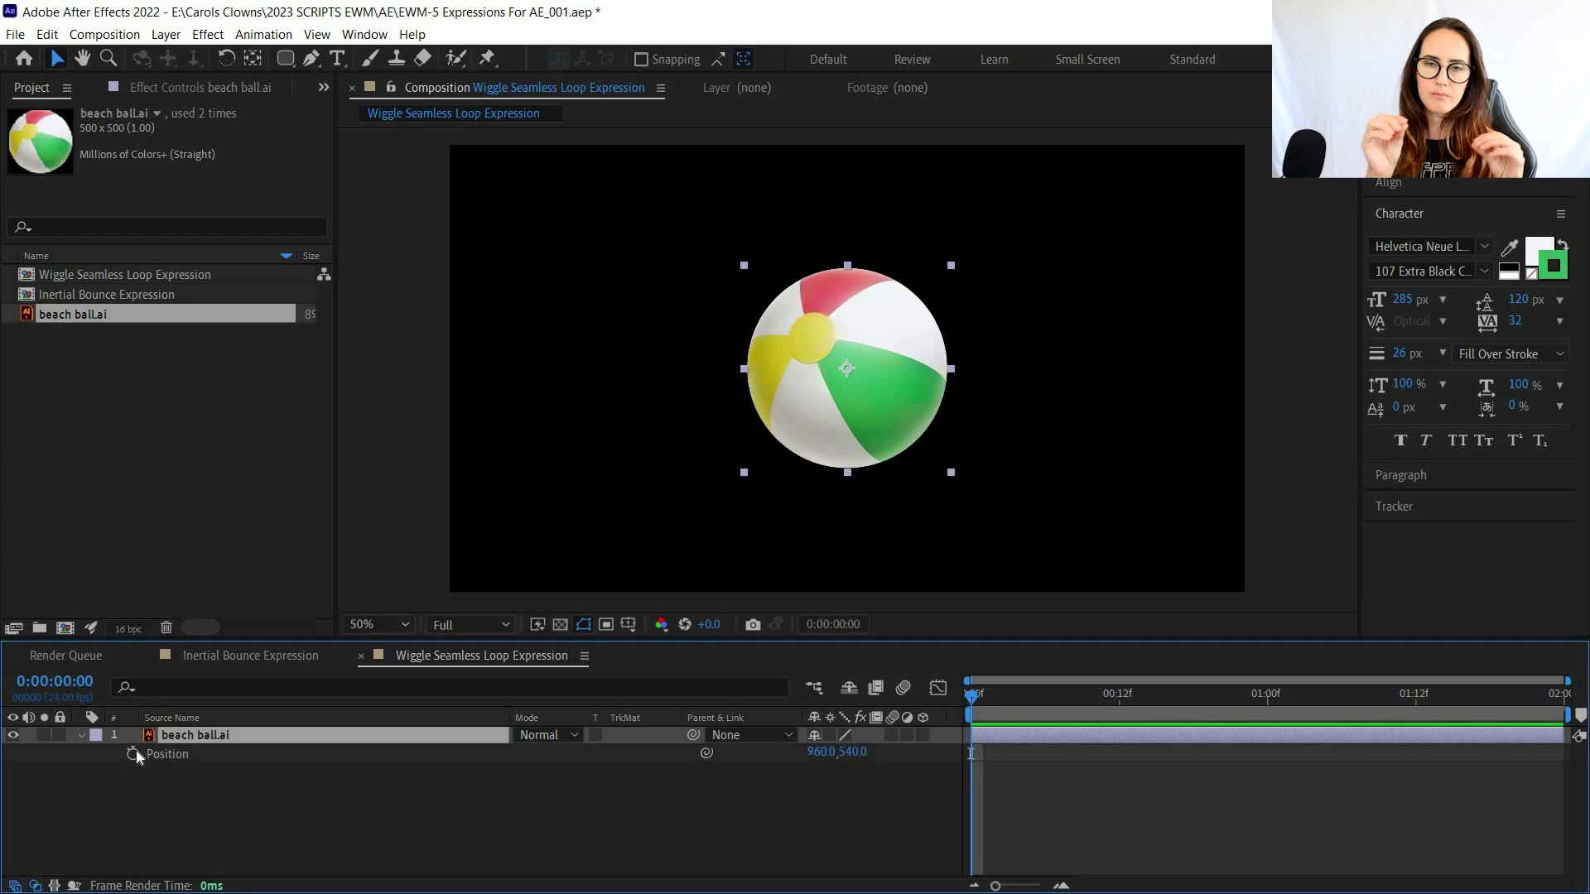
key("alt+shift+equal")
key("ctrl+v")
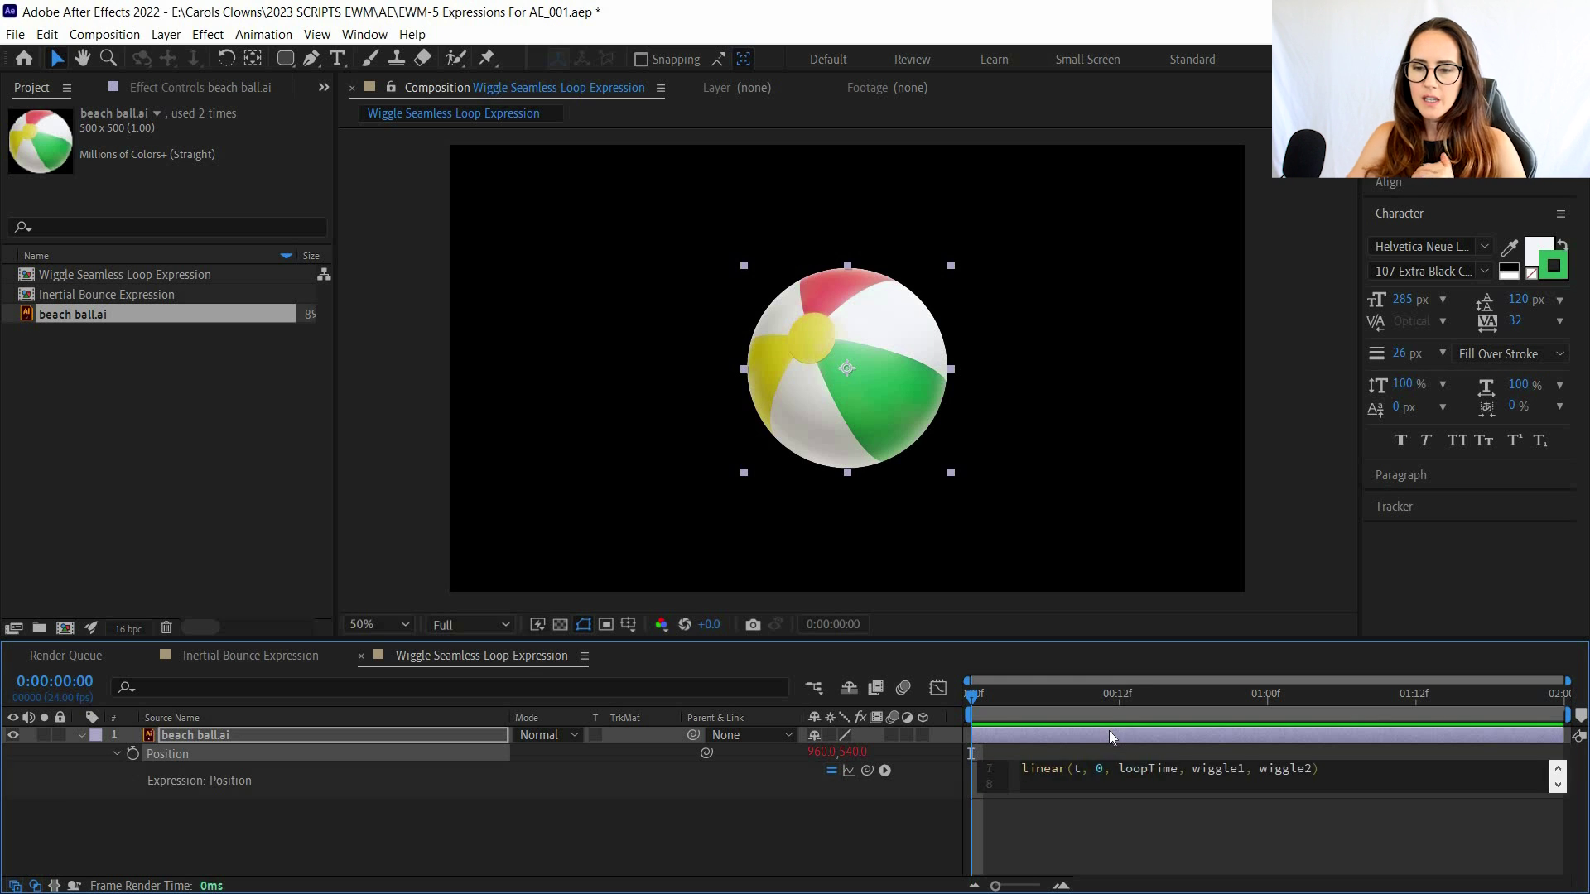
key("KP_Enter")
Change the wiggle loop's loopTime from 3 to 1 and preview the loop.
key("grave")
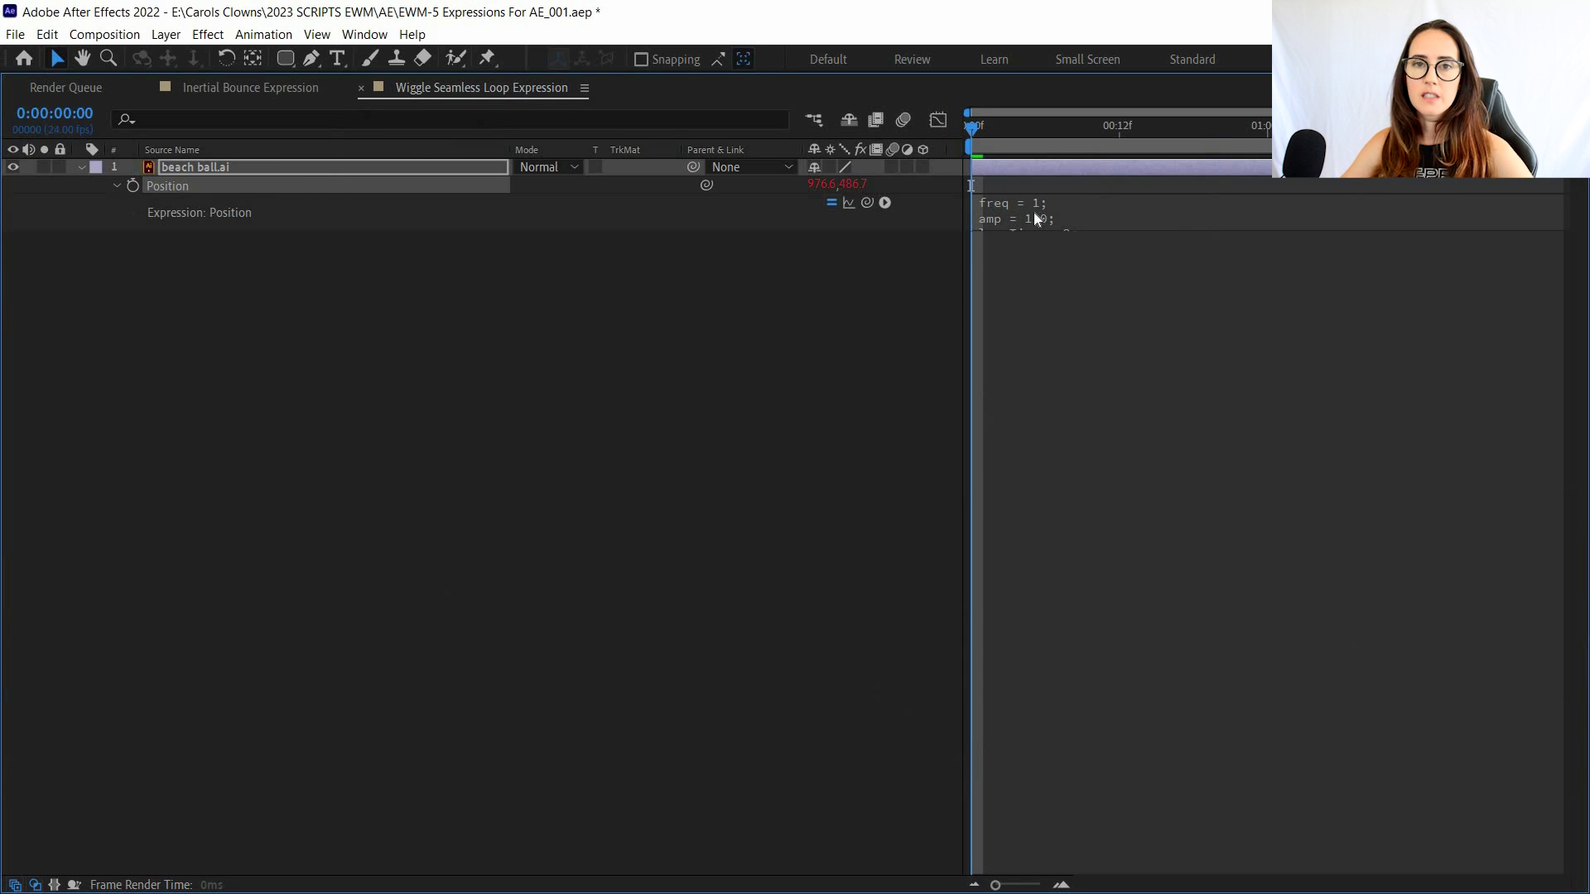
left_click(1087, 278)
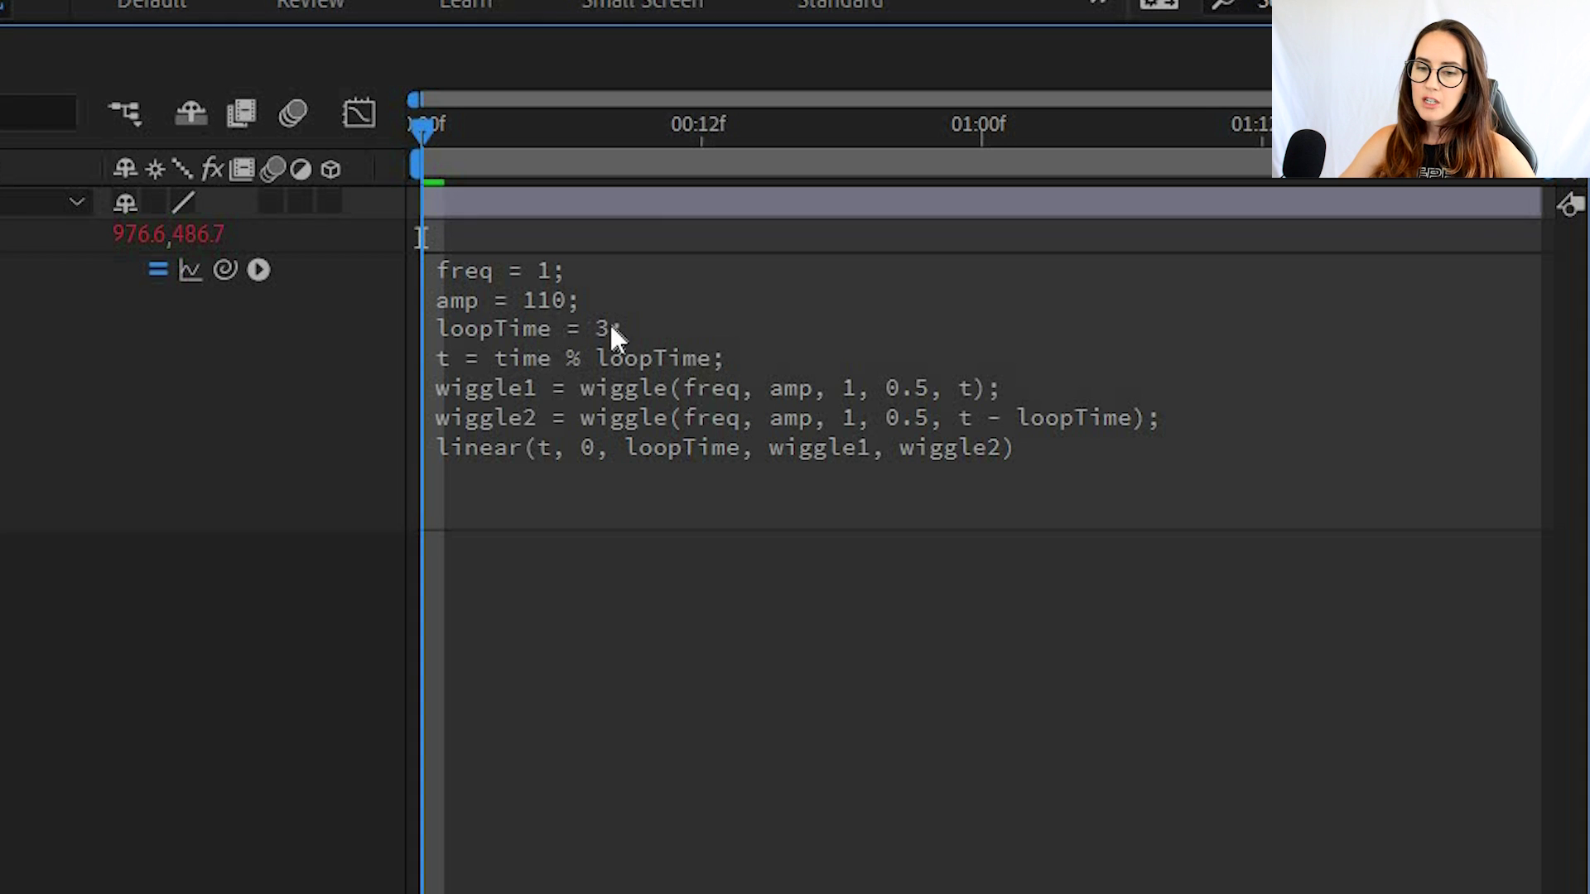
left_click(688, 323)
left_click(684, 325)
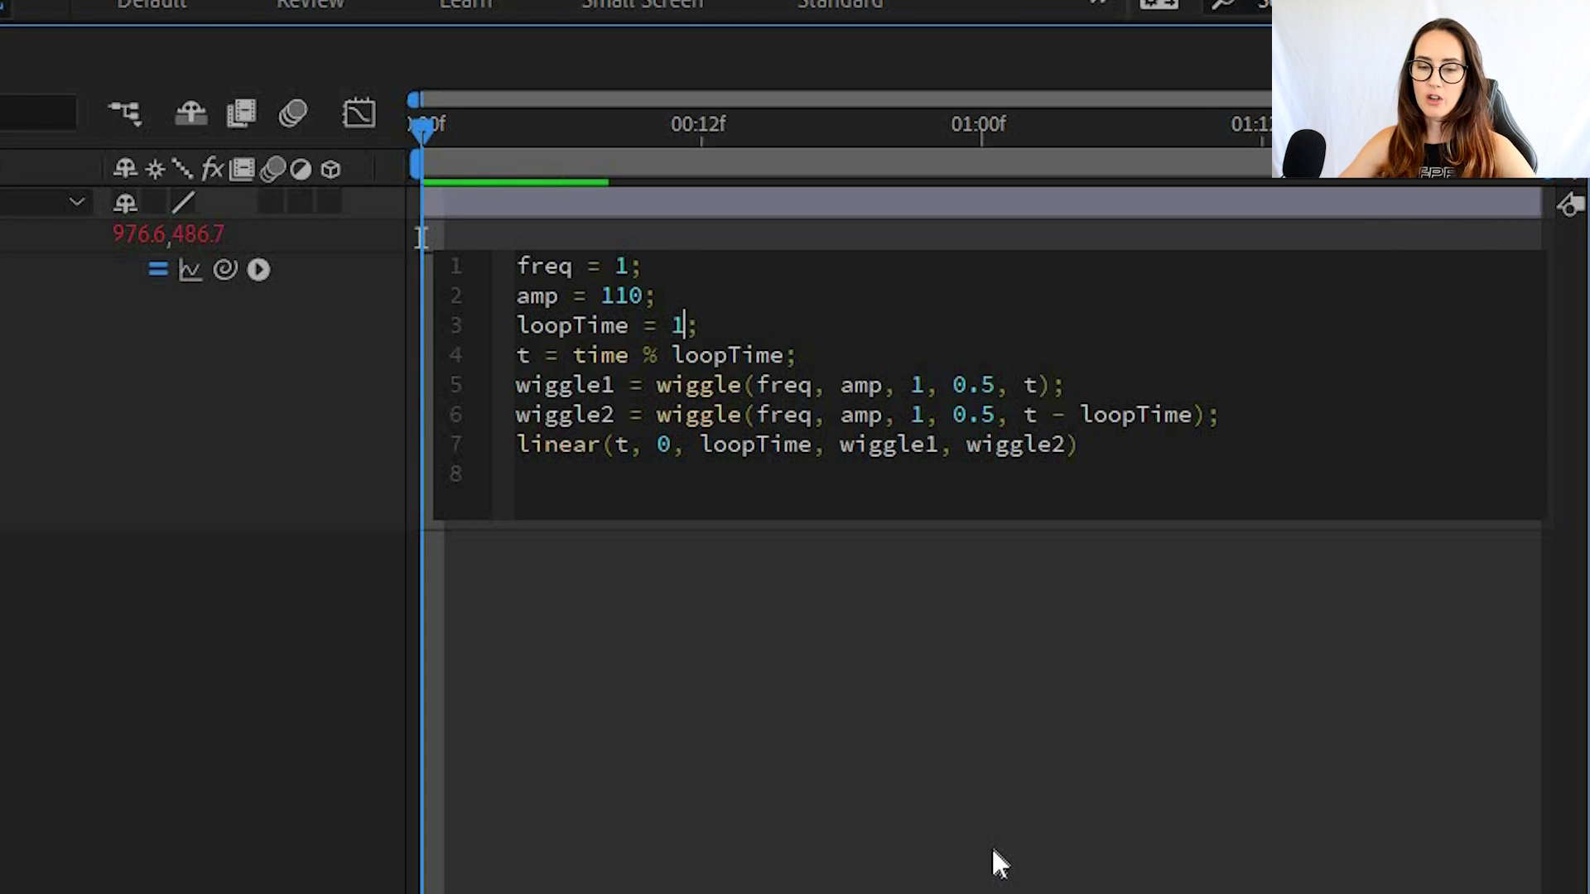
left_click(991, 847)
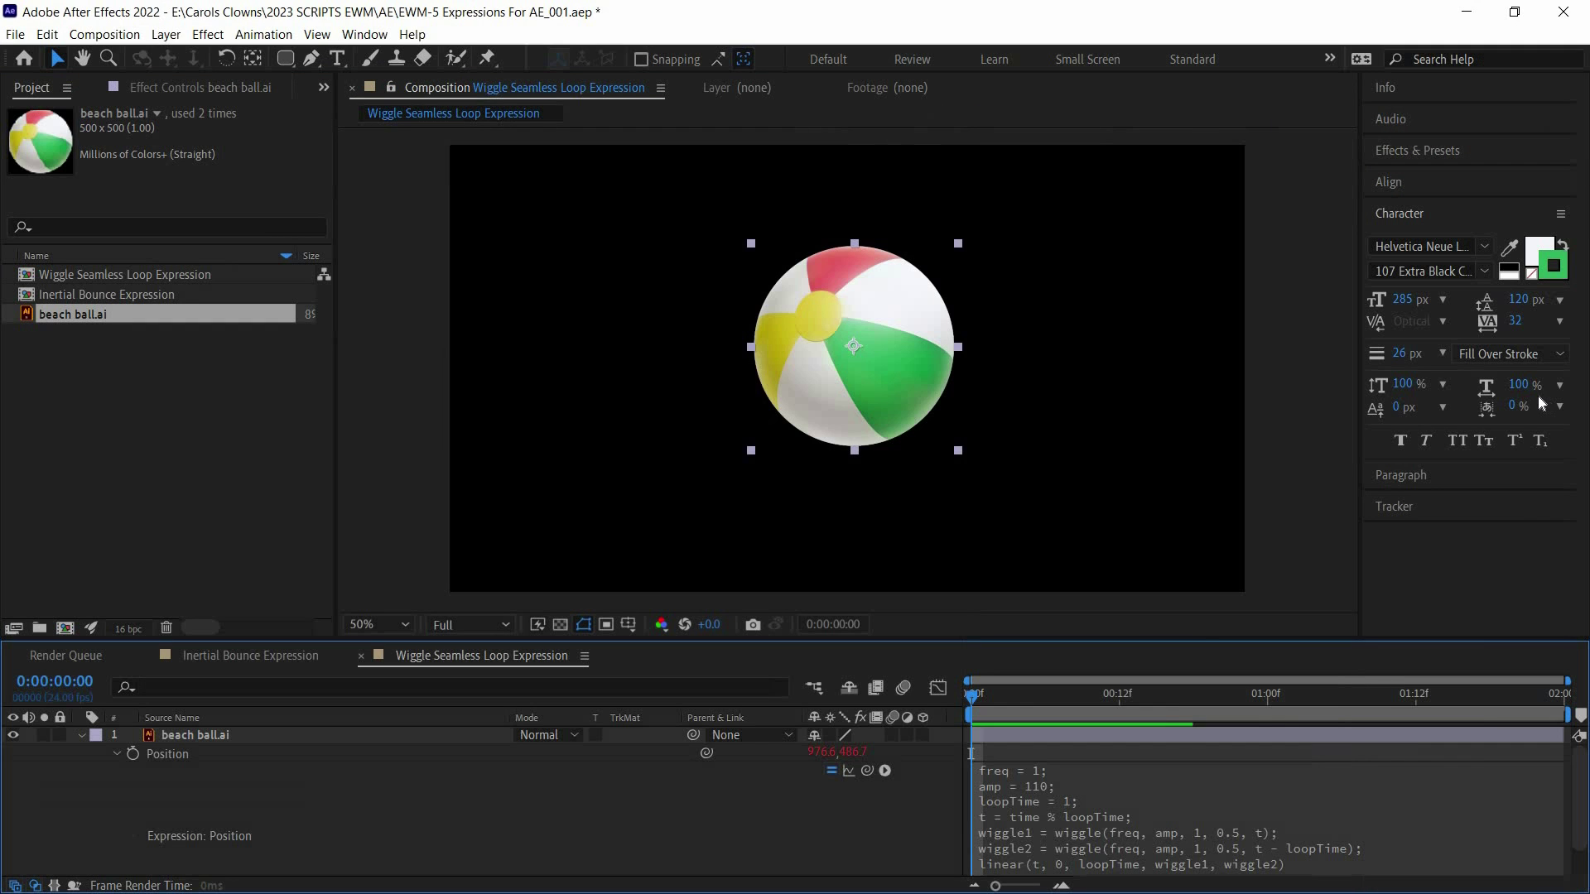
key("space")
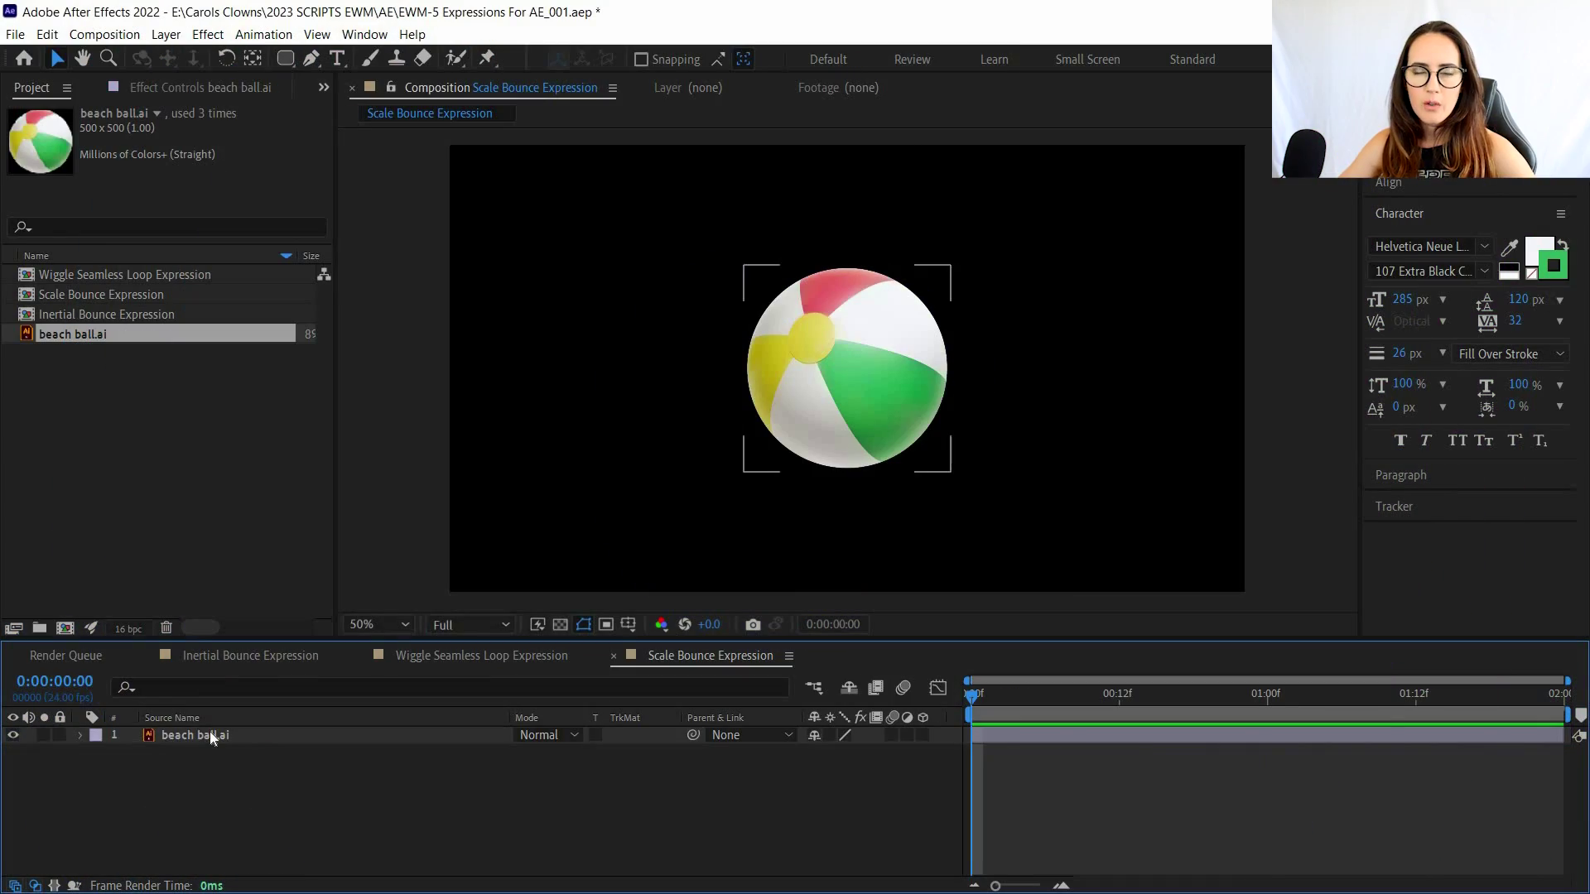
Add the pasted scale bounce expression to the beach ball's Scale and view its code.
left_click(211, 732)
left_click(135, 754, "alt")
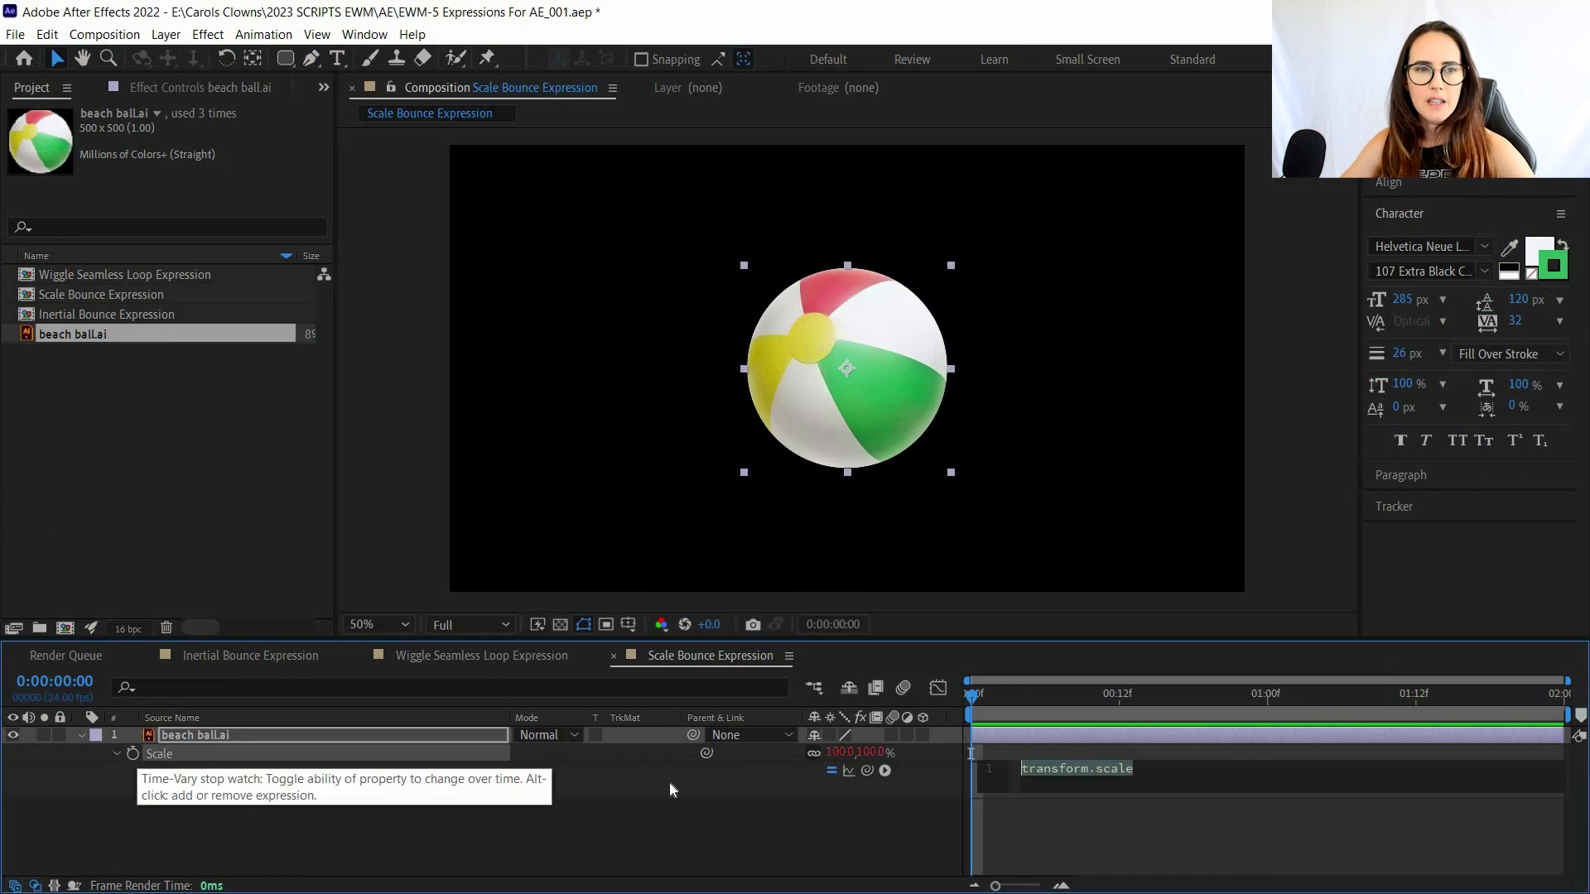
key("grave")
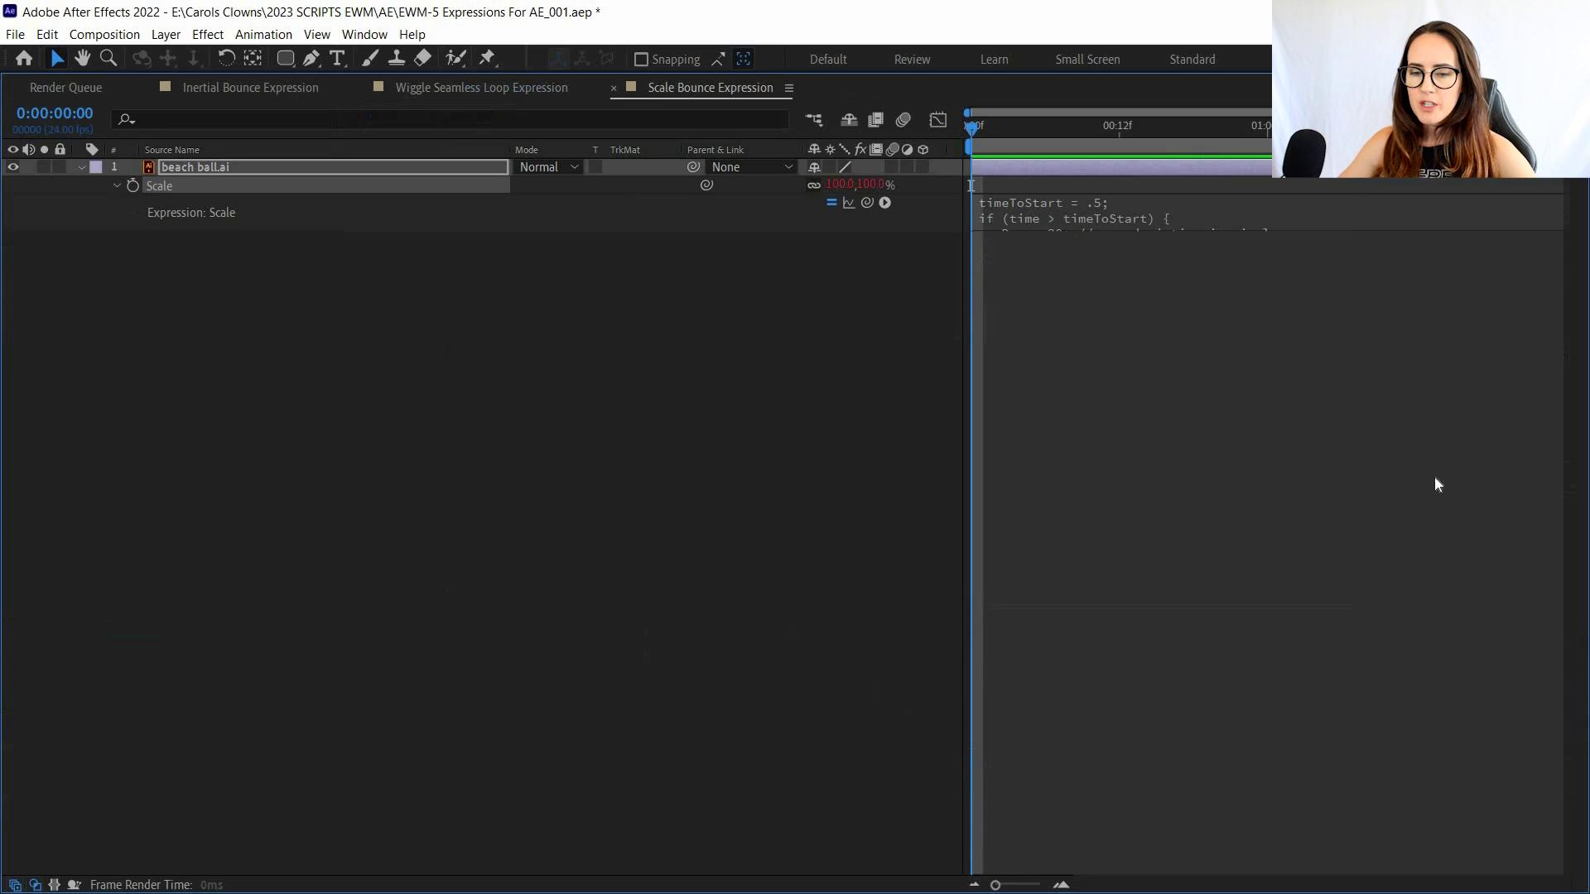
left_click(1110, 222)
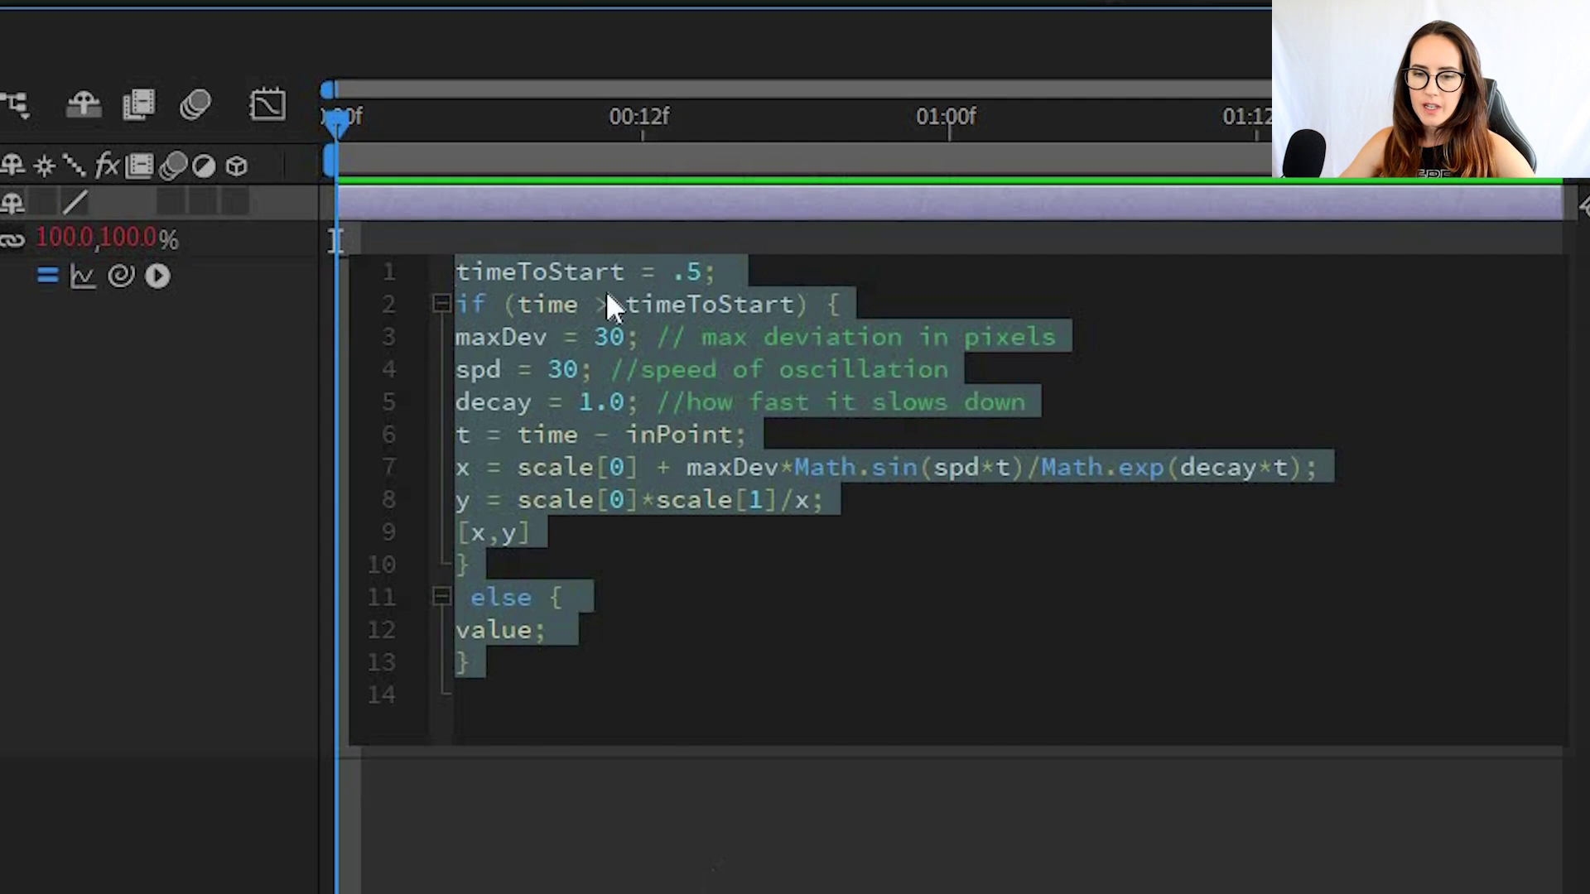
left_click(1053, 217)
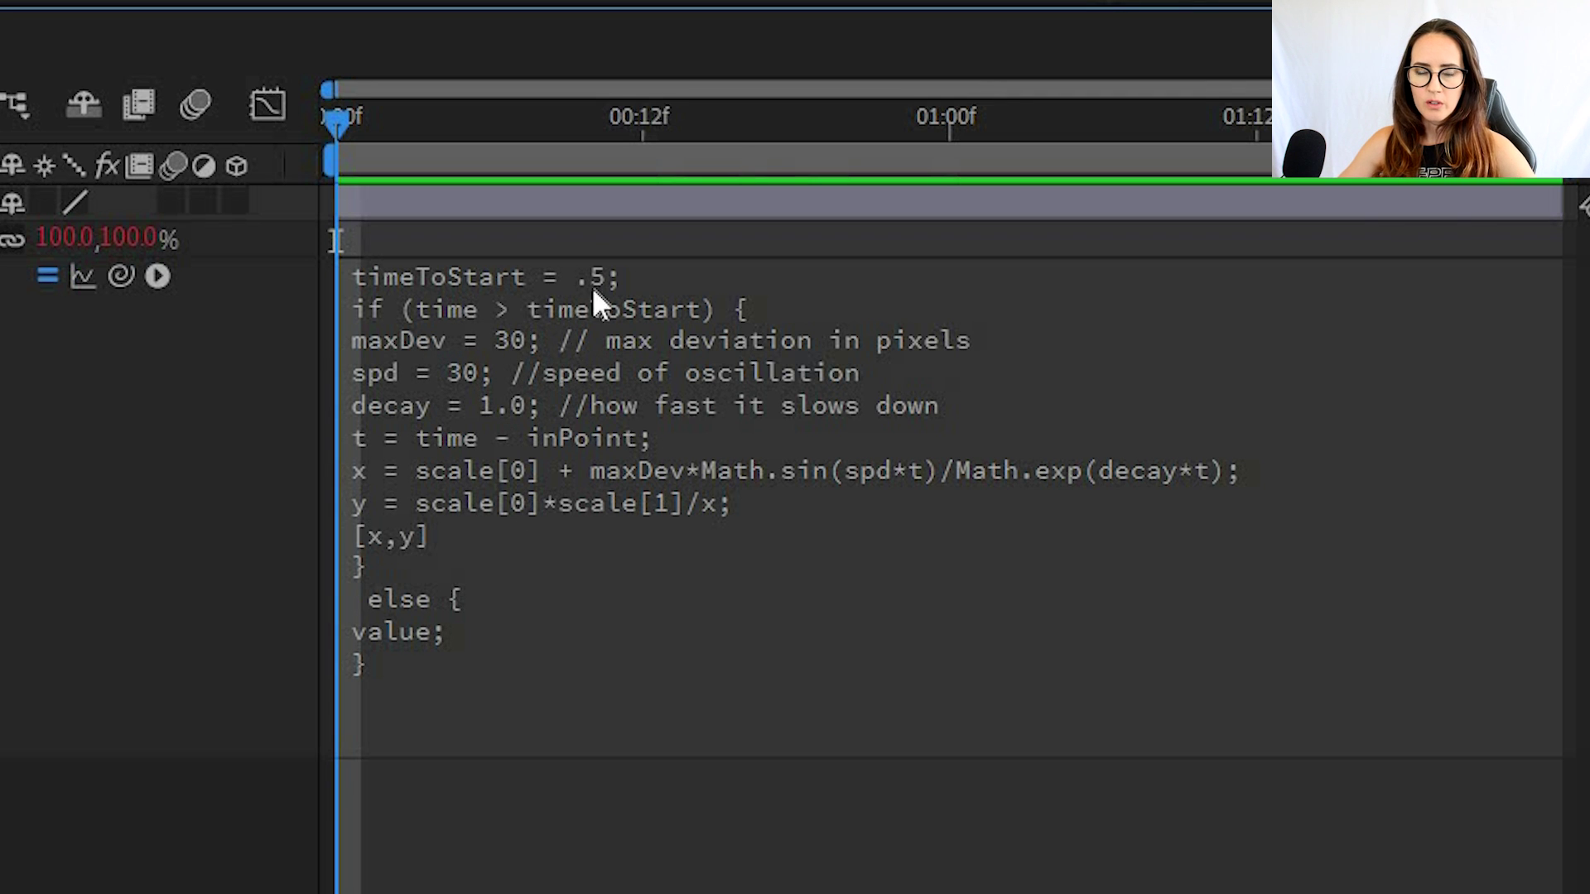
Change timeToStart from .5 to 0 and preview the squash-and-stretch bounce.
left_click(797, 314)
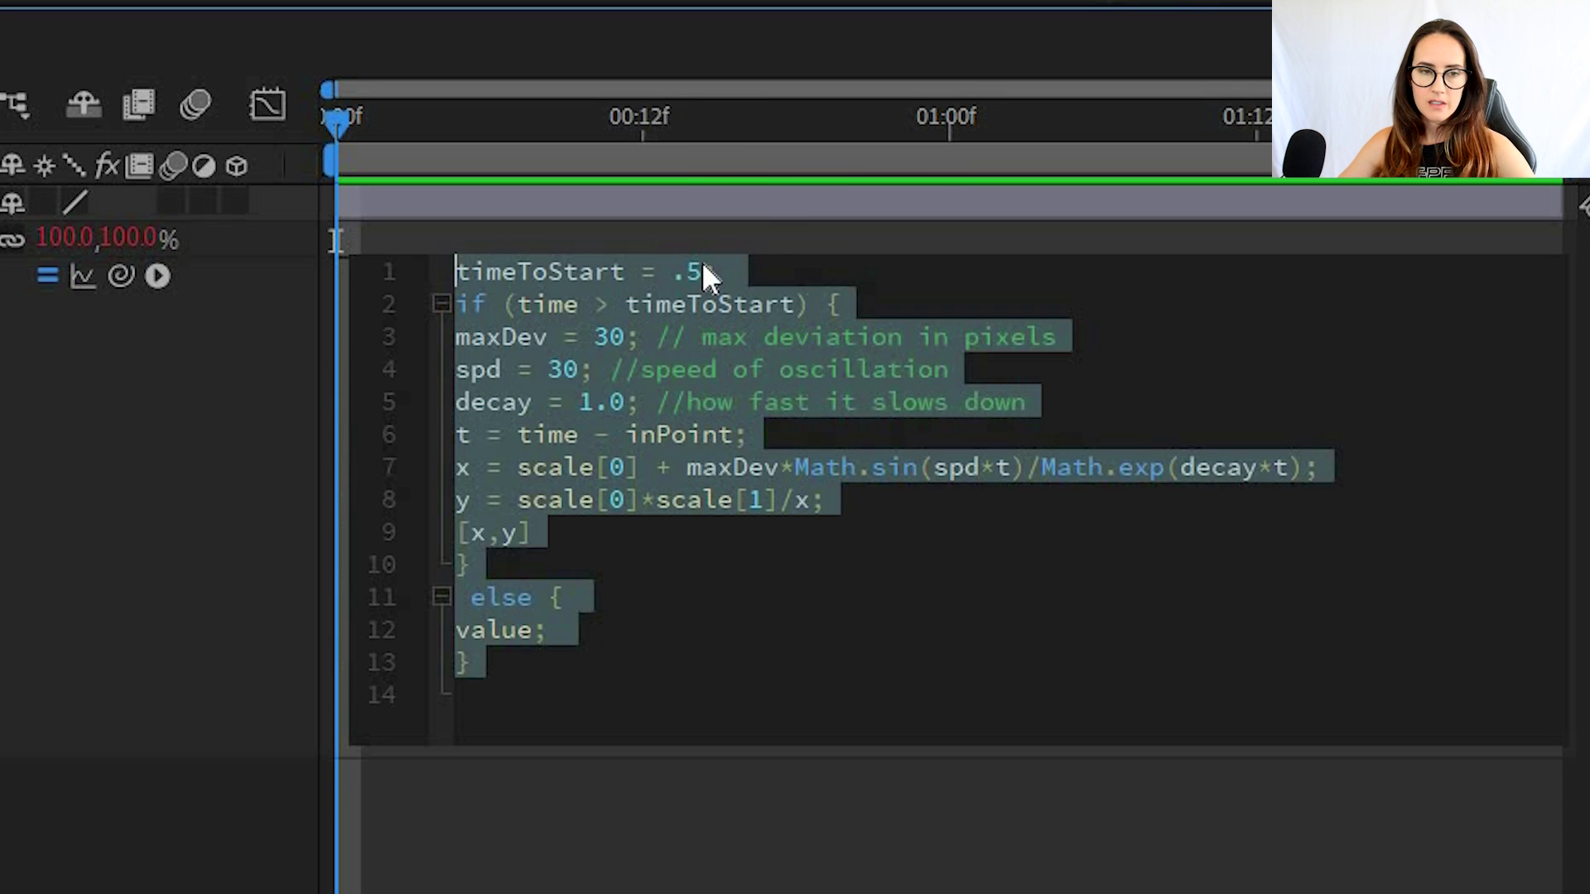
left_click(1037, 420)
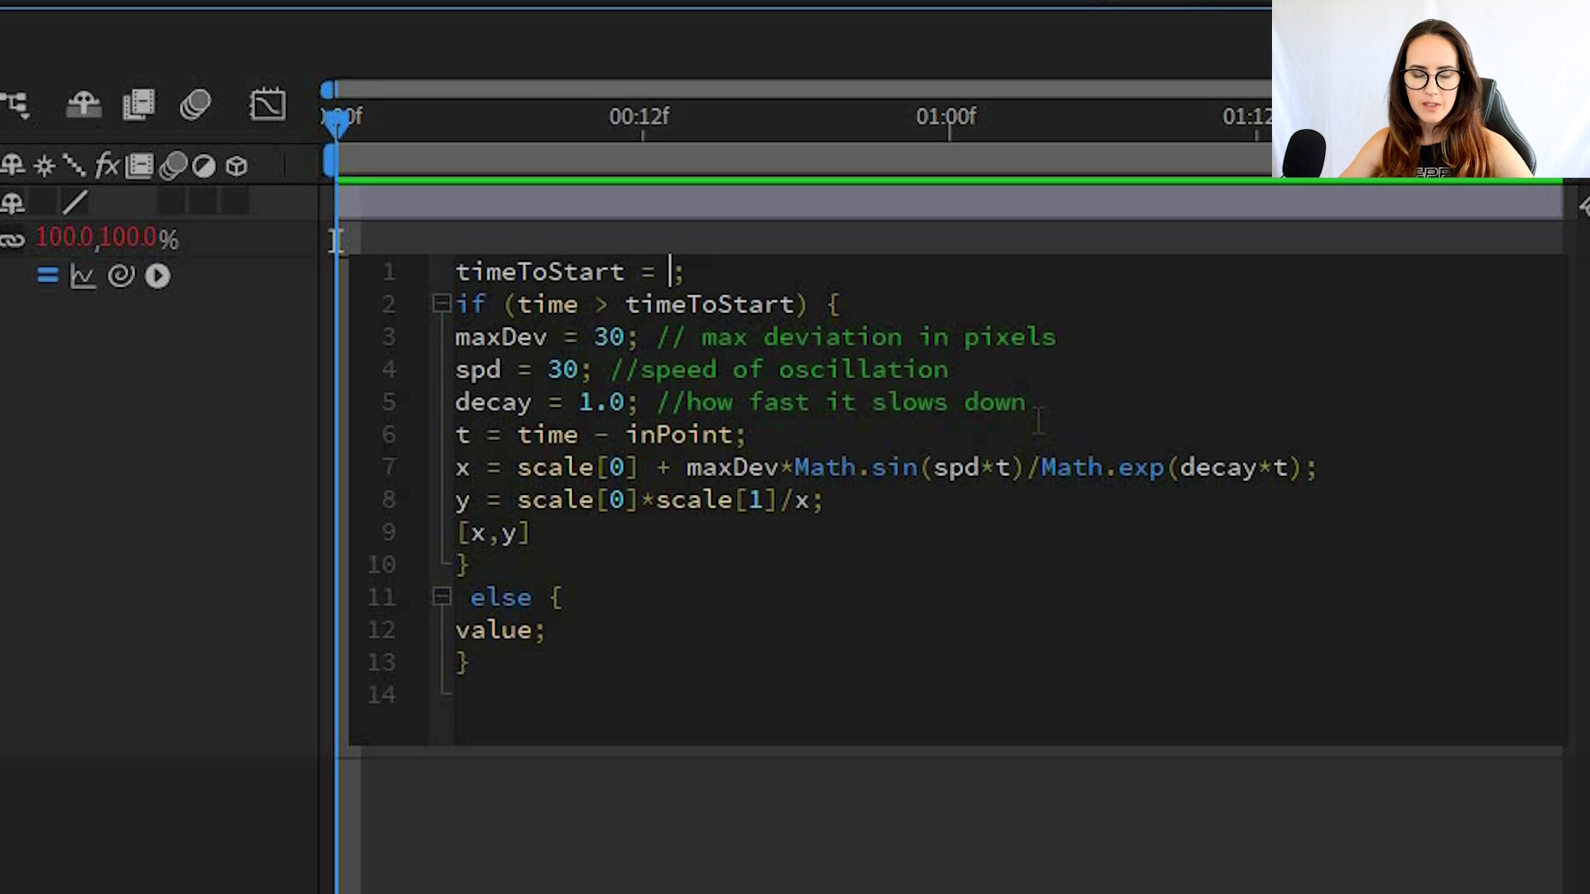
type("0")
key("KP_Enter")
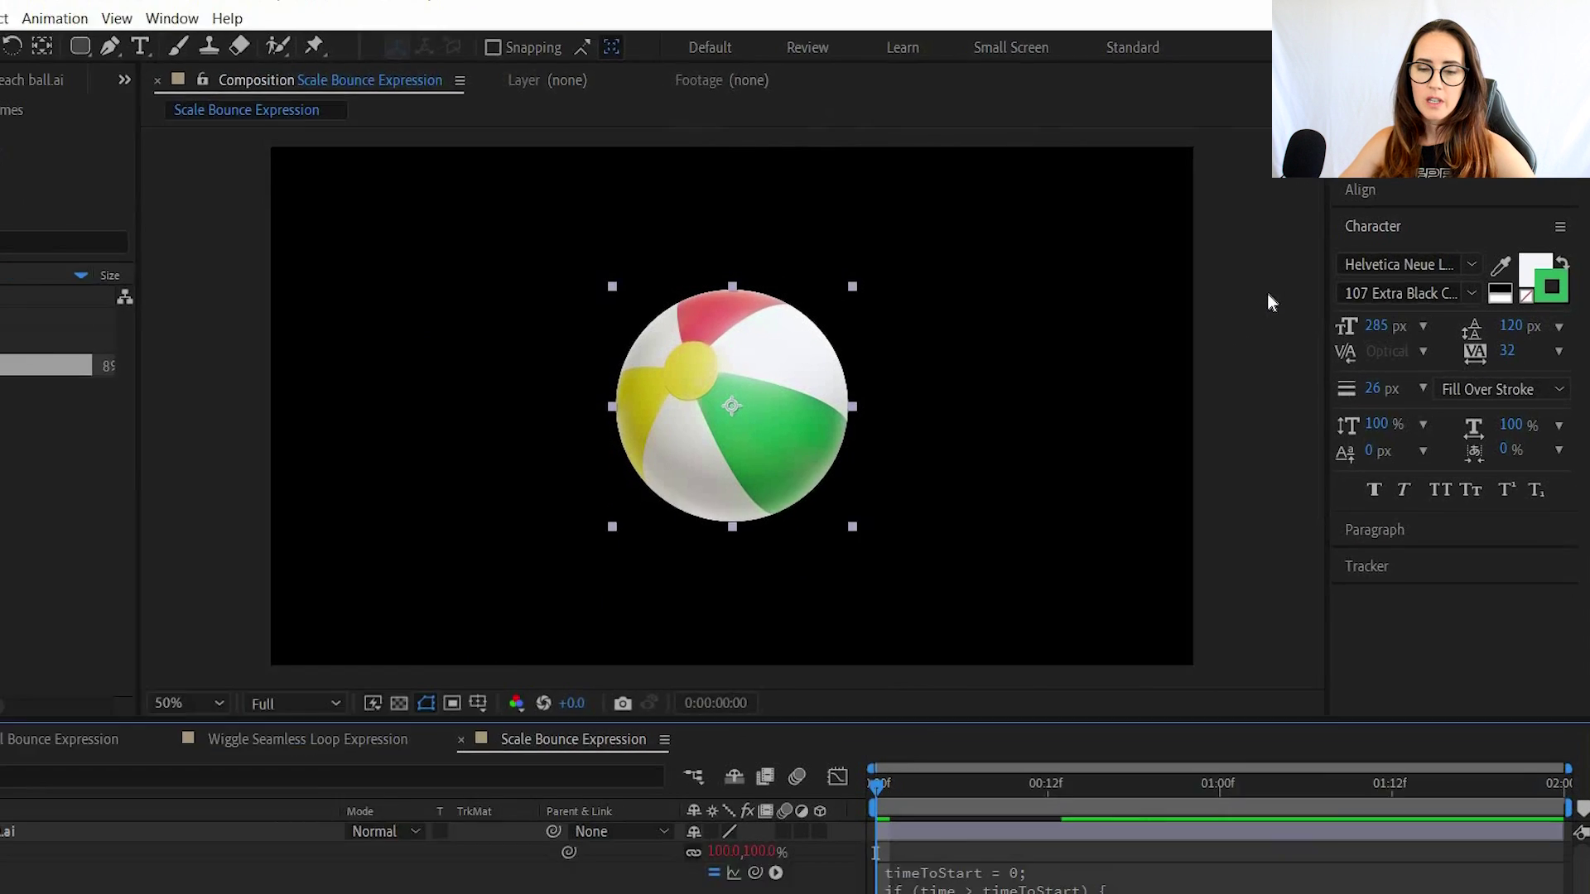
key("space")
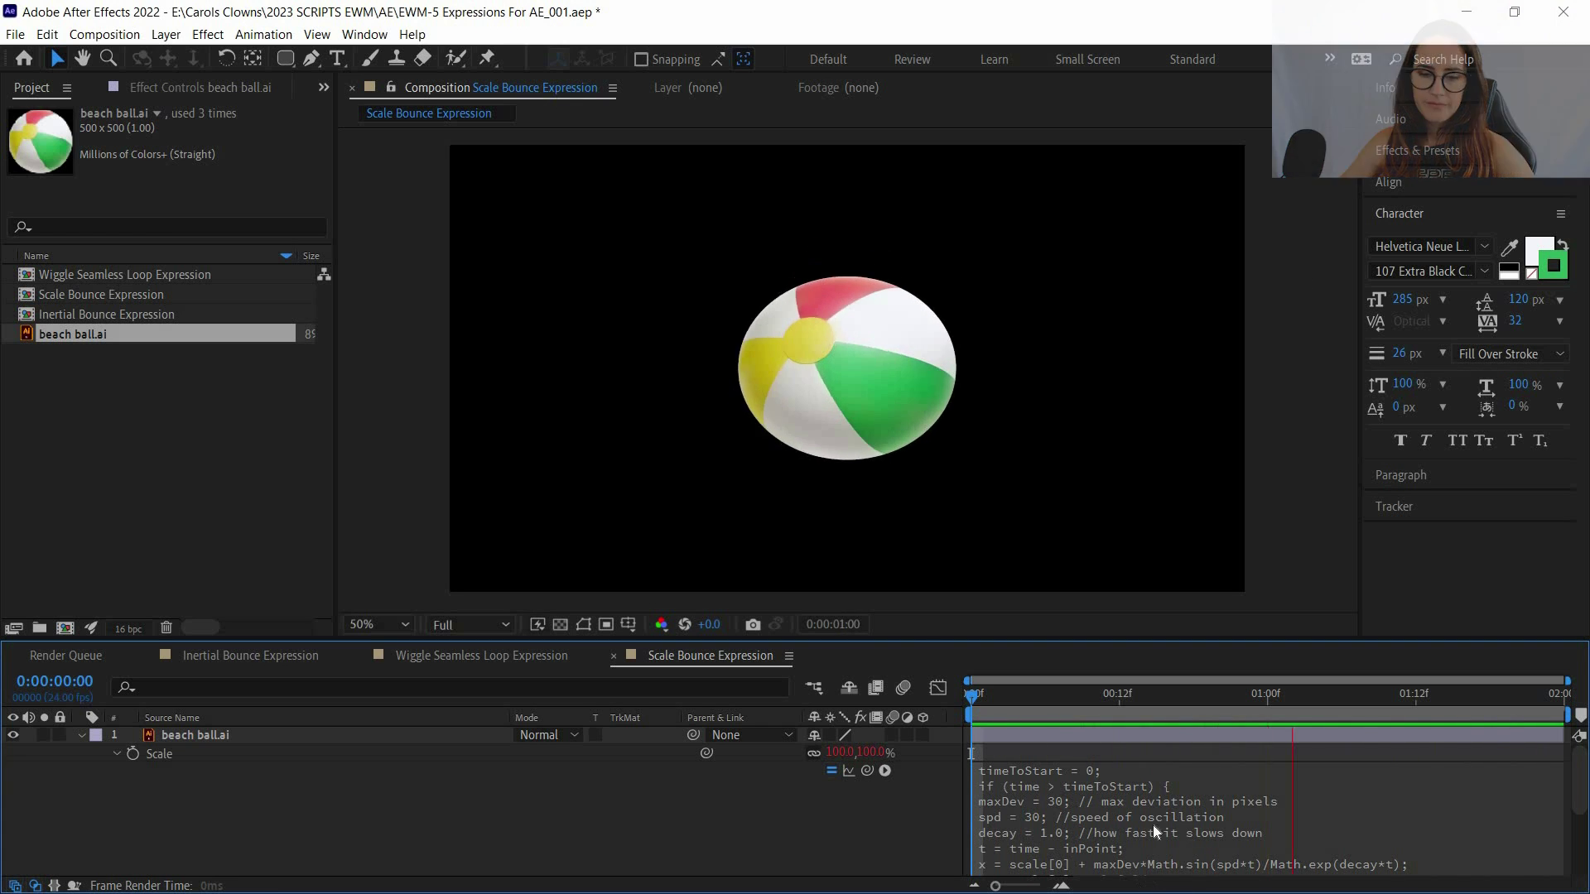
left_click(1076, 828)
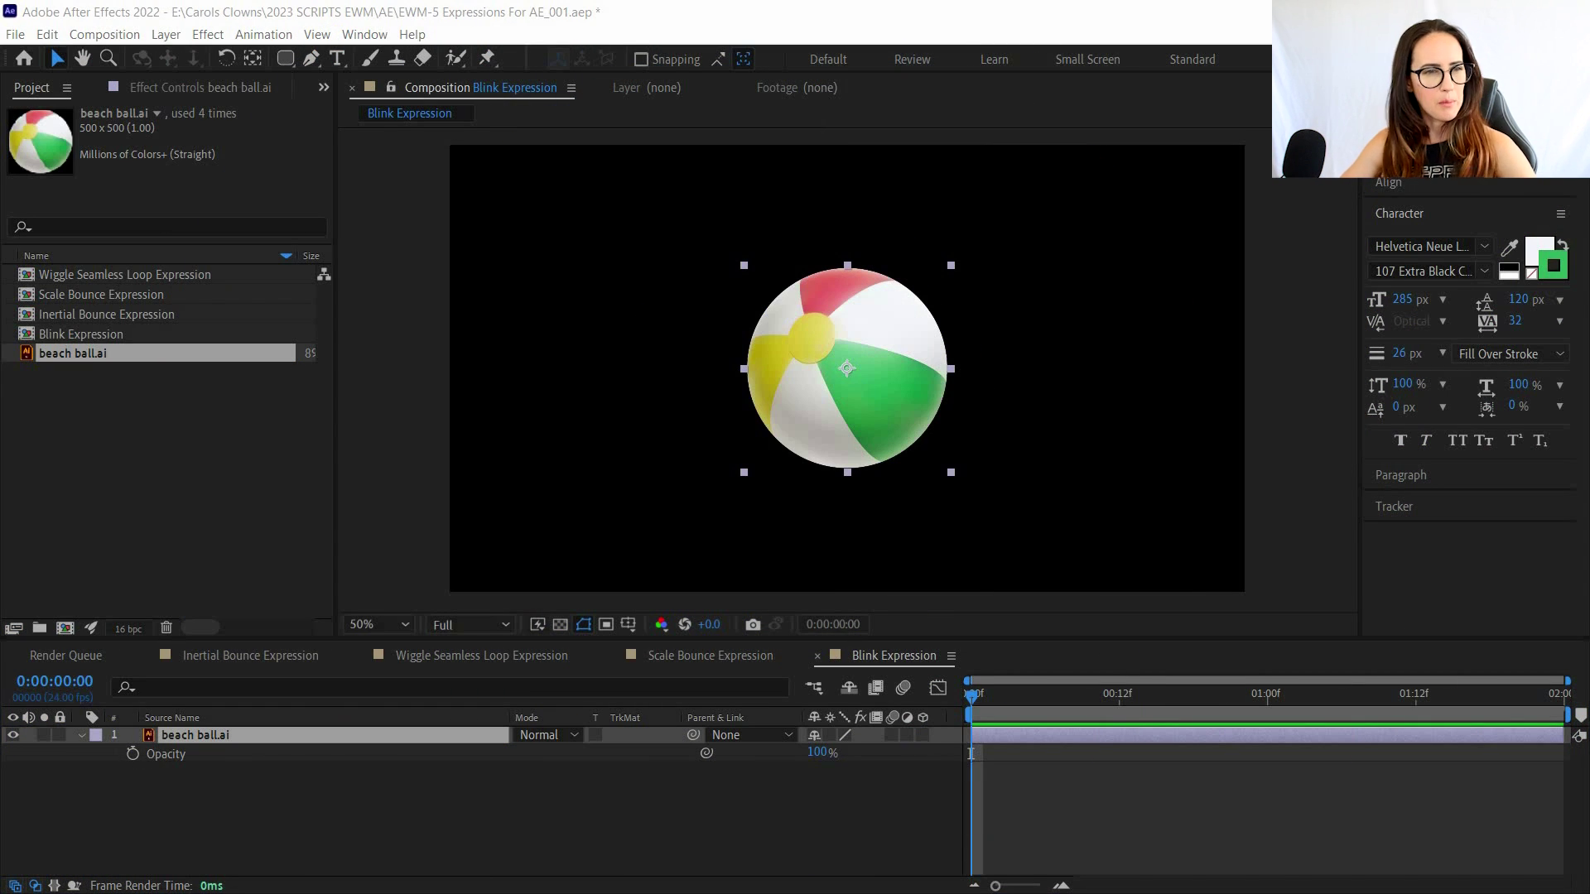
Apply the blinkRate 10 blink expression to the ball's Opacity and preview the flashing.
left_click(133, 754, "alt")
key("ctrl+v")
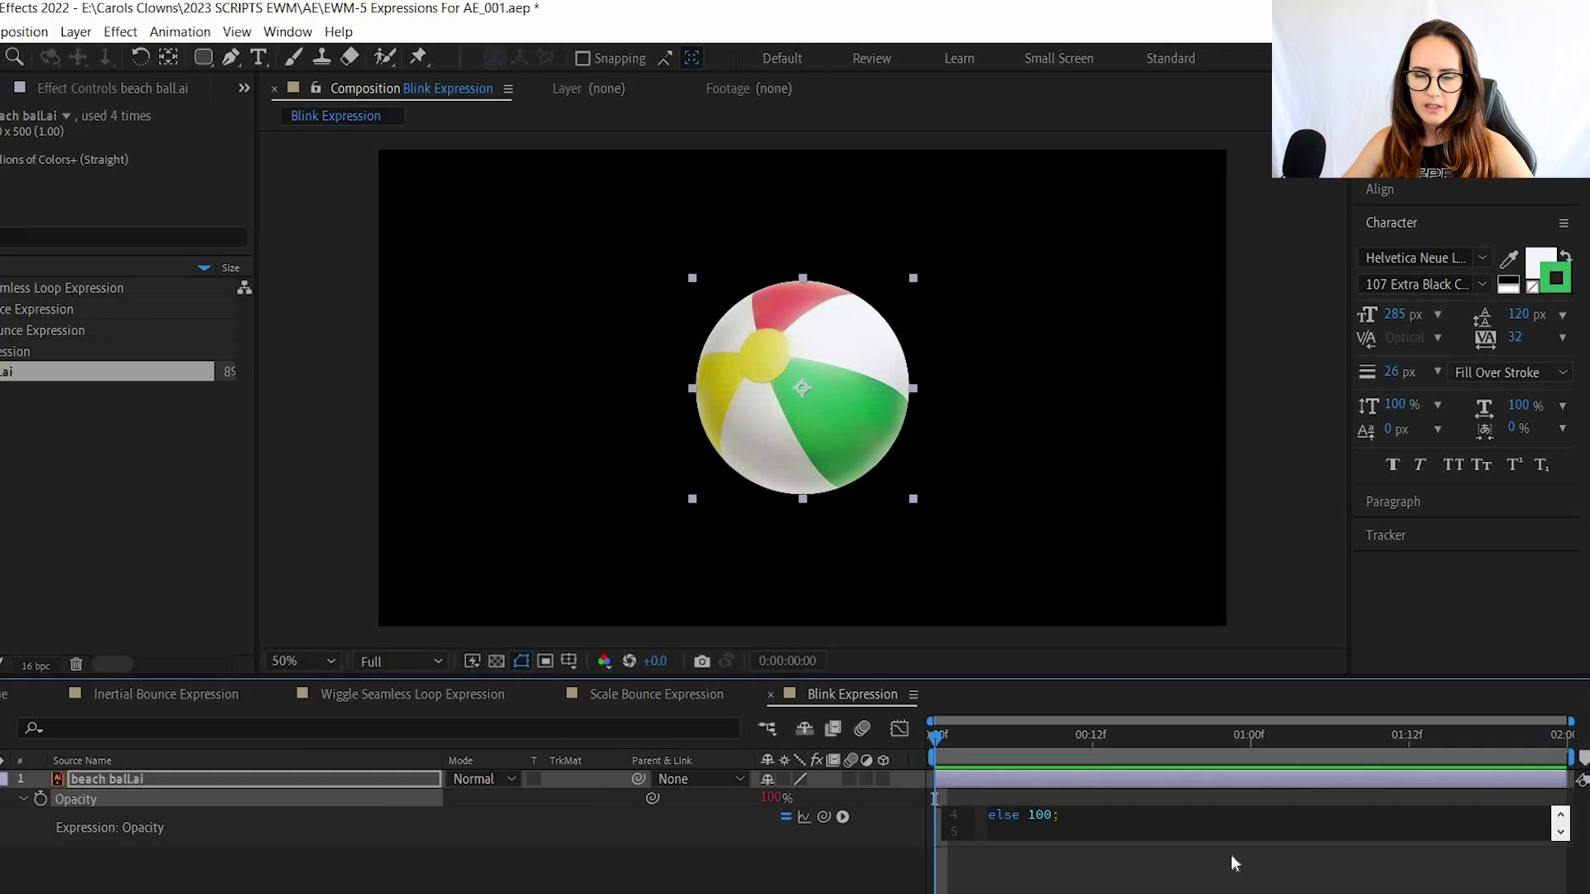
left_click(1231, 861)
key("grave")
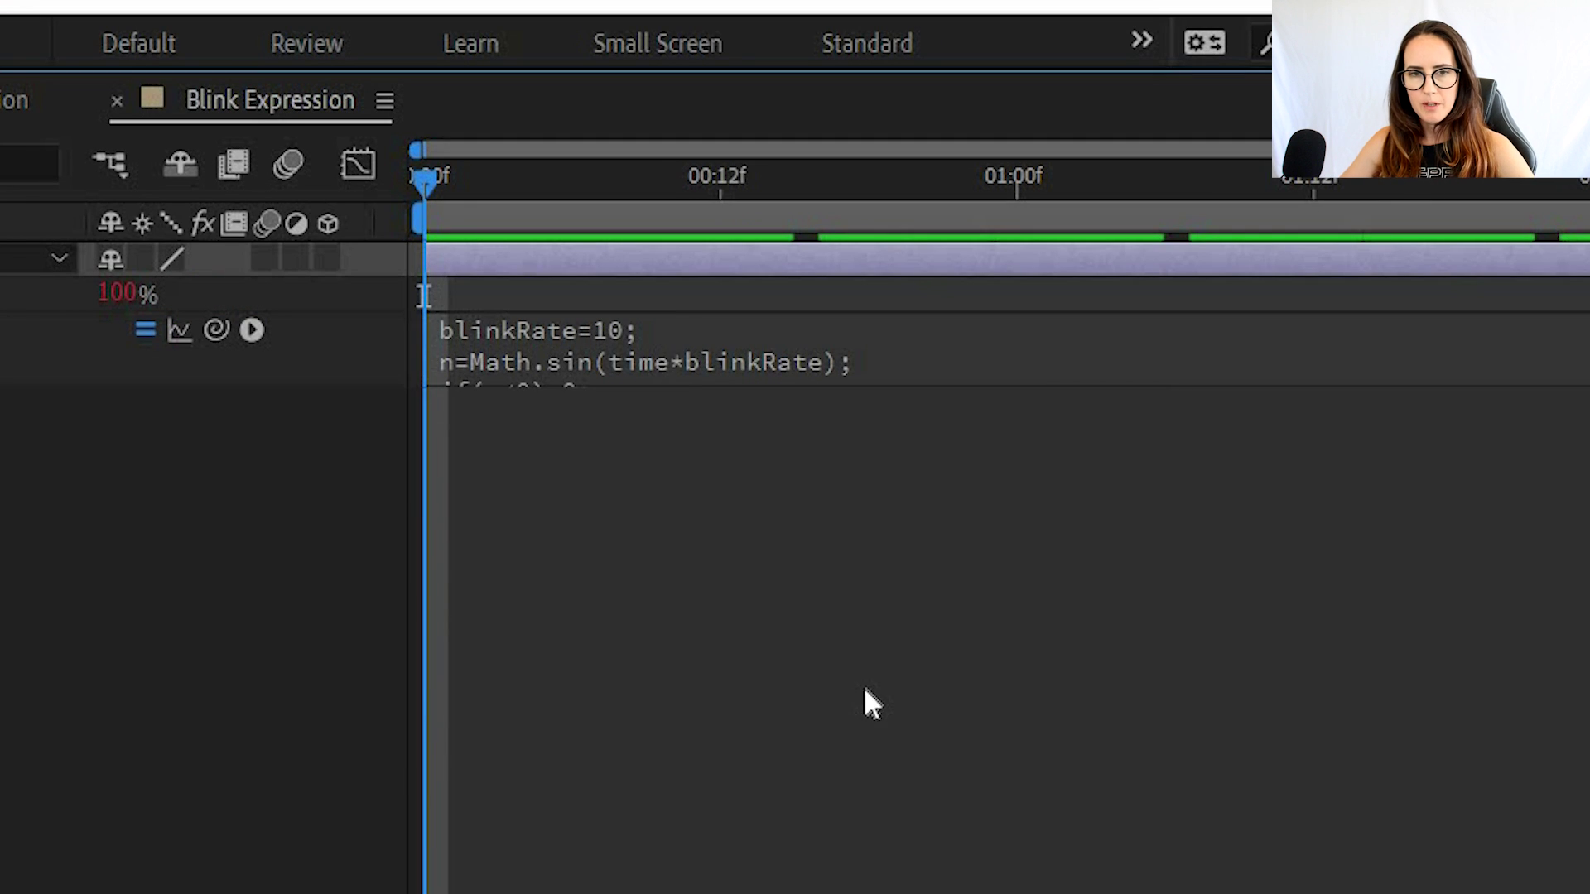
left_click(745, 372)
left_click_drag(746, 505, 749, 511)
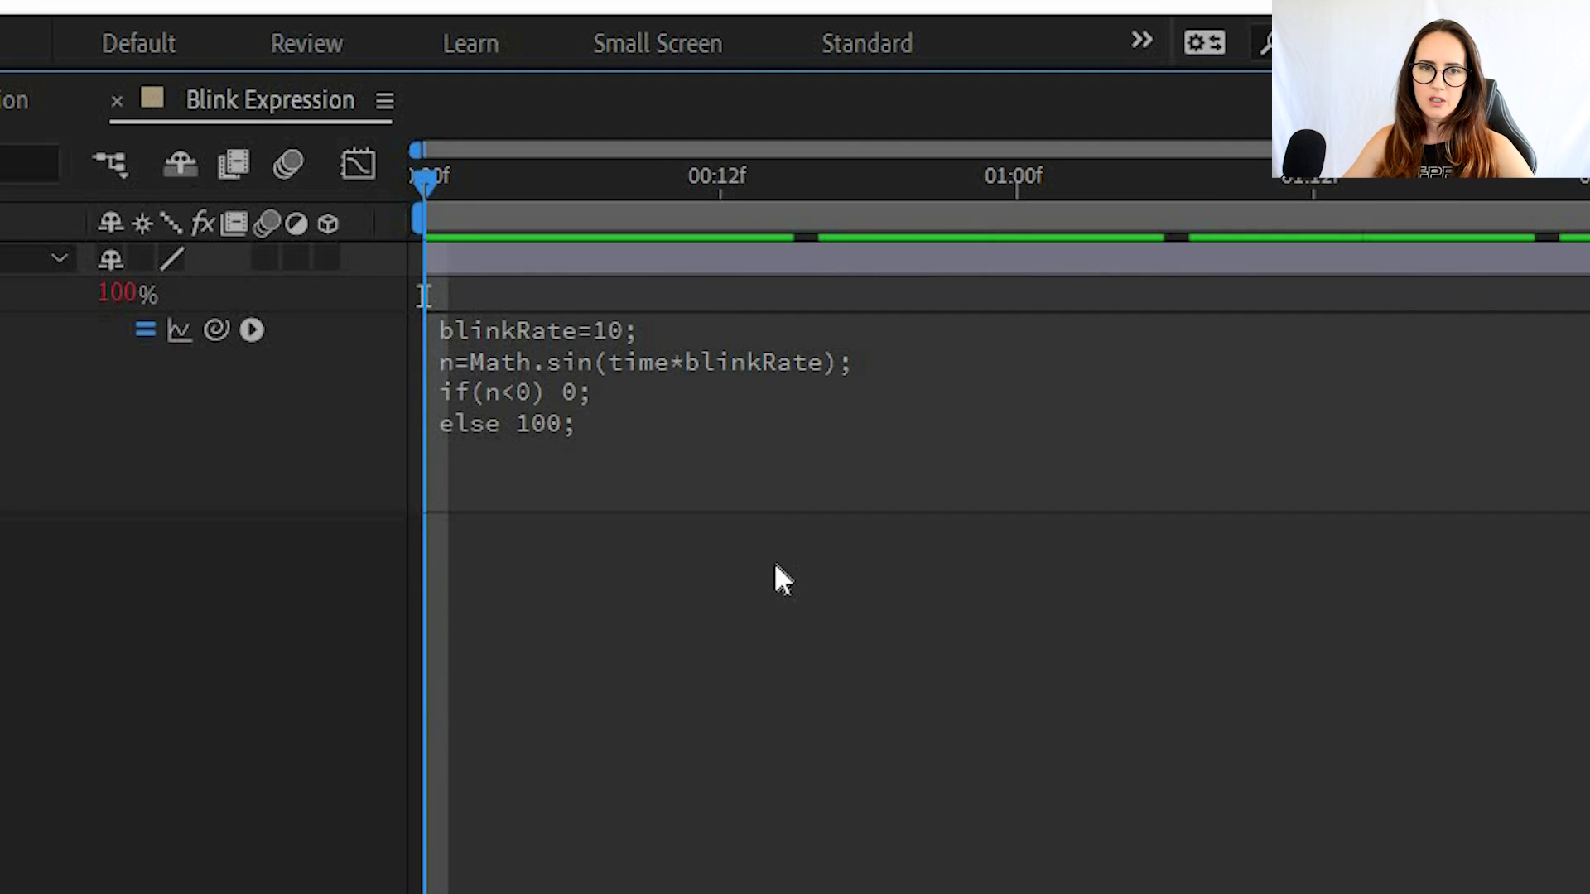
key("grave")
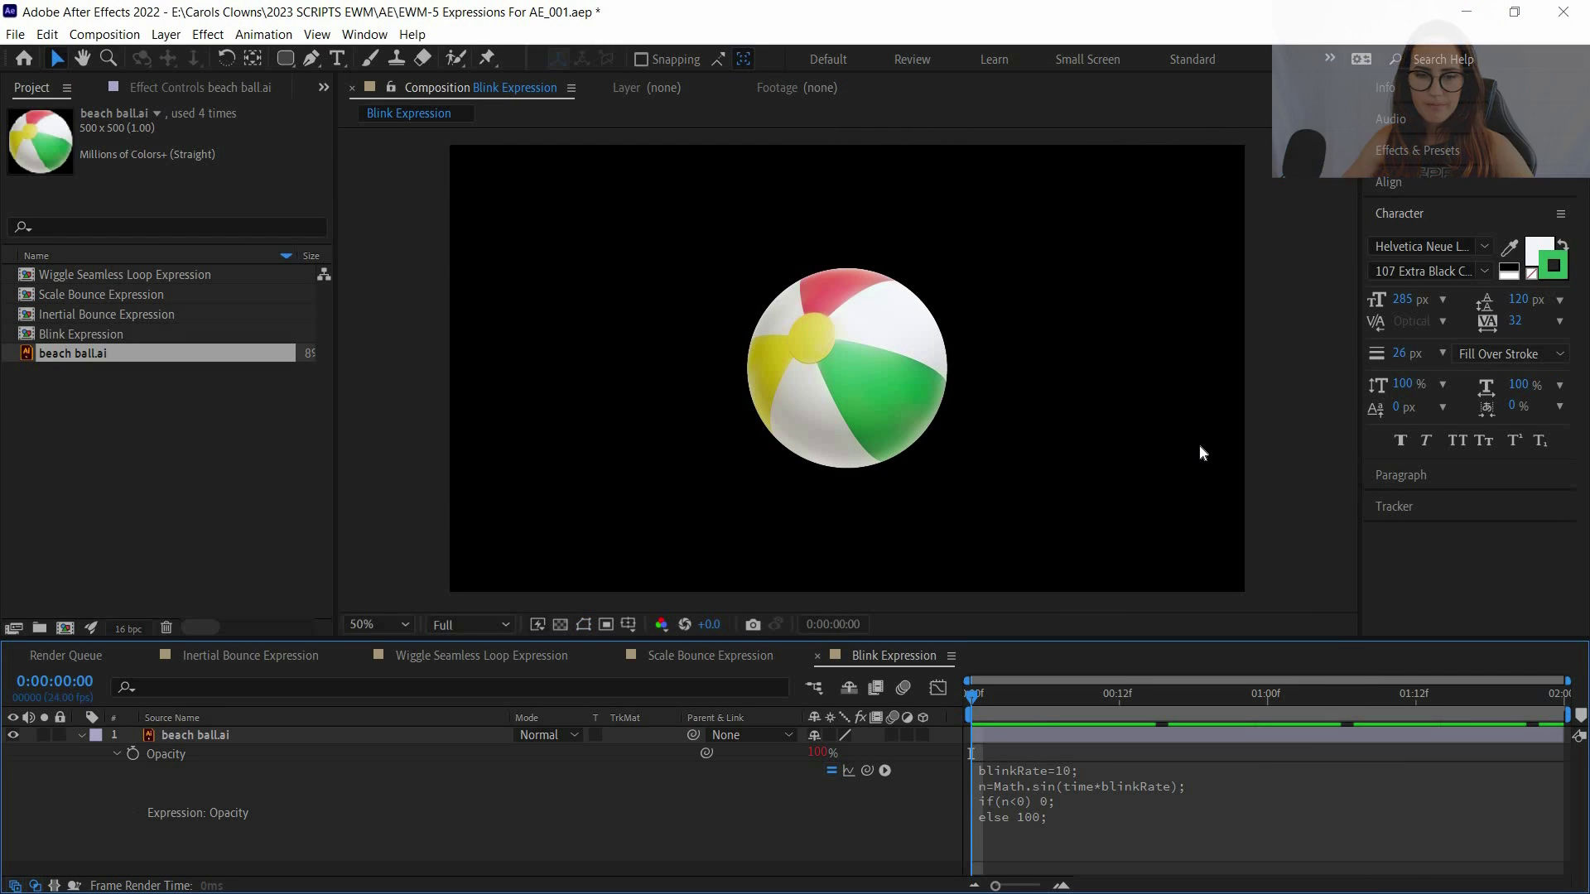
key("space")
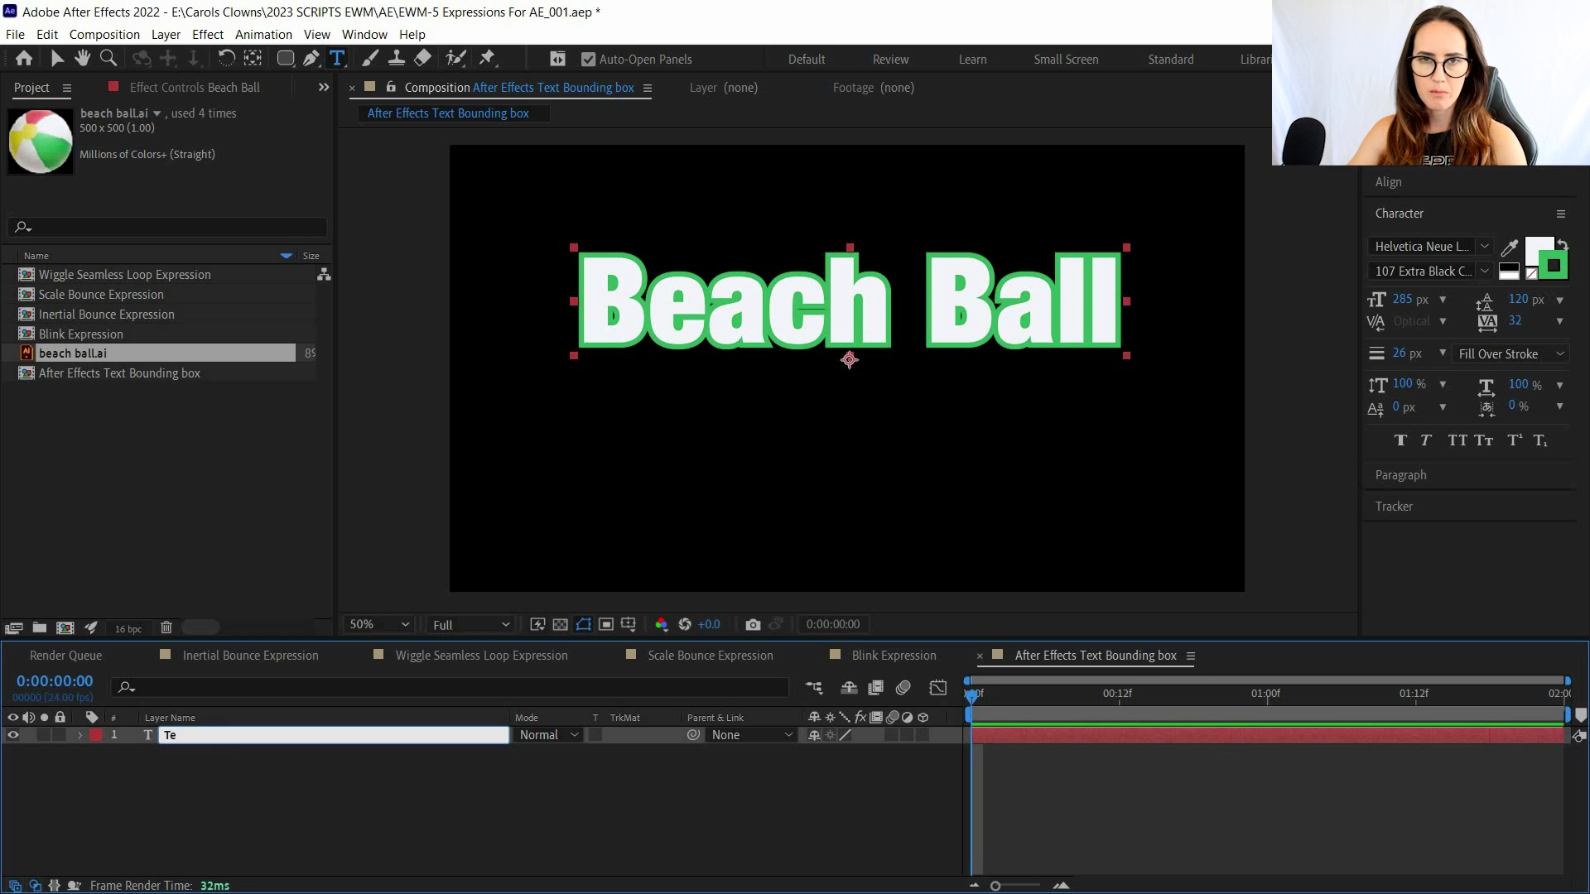
Rename the text layer to textLayer and centre it horizontally in the composition.
type("xtLayer")
key("Return")
key("v")
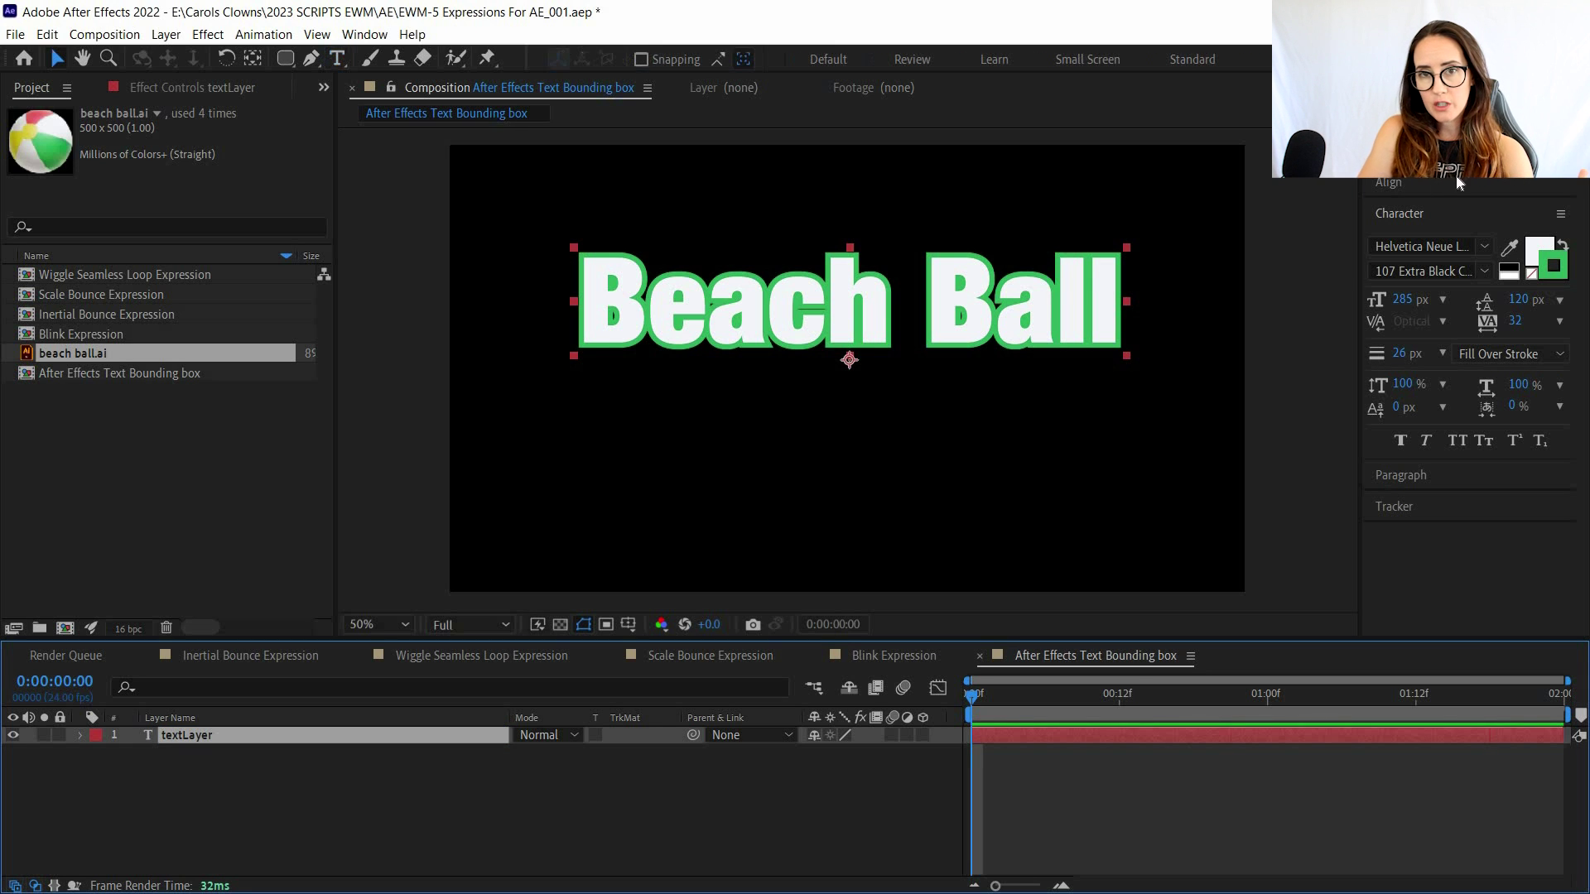
key("F2")
left_click(1398, 180)
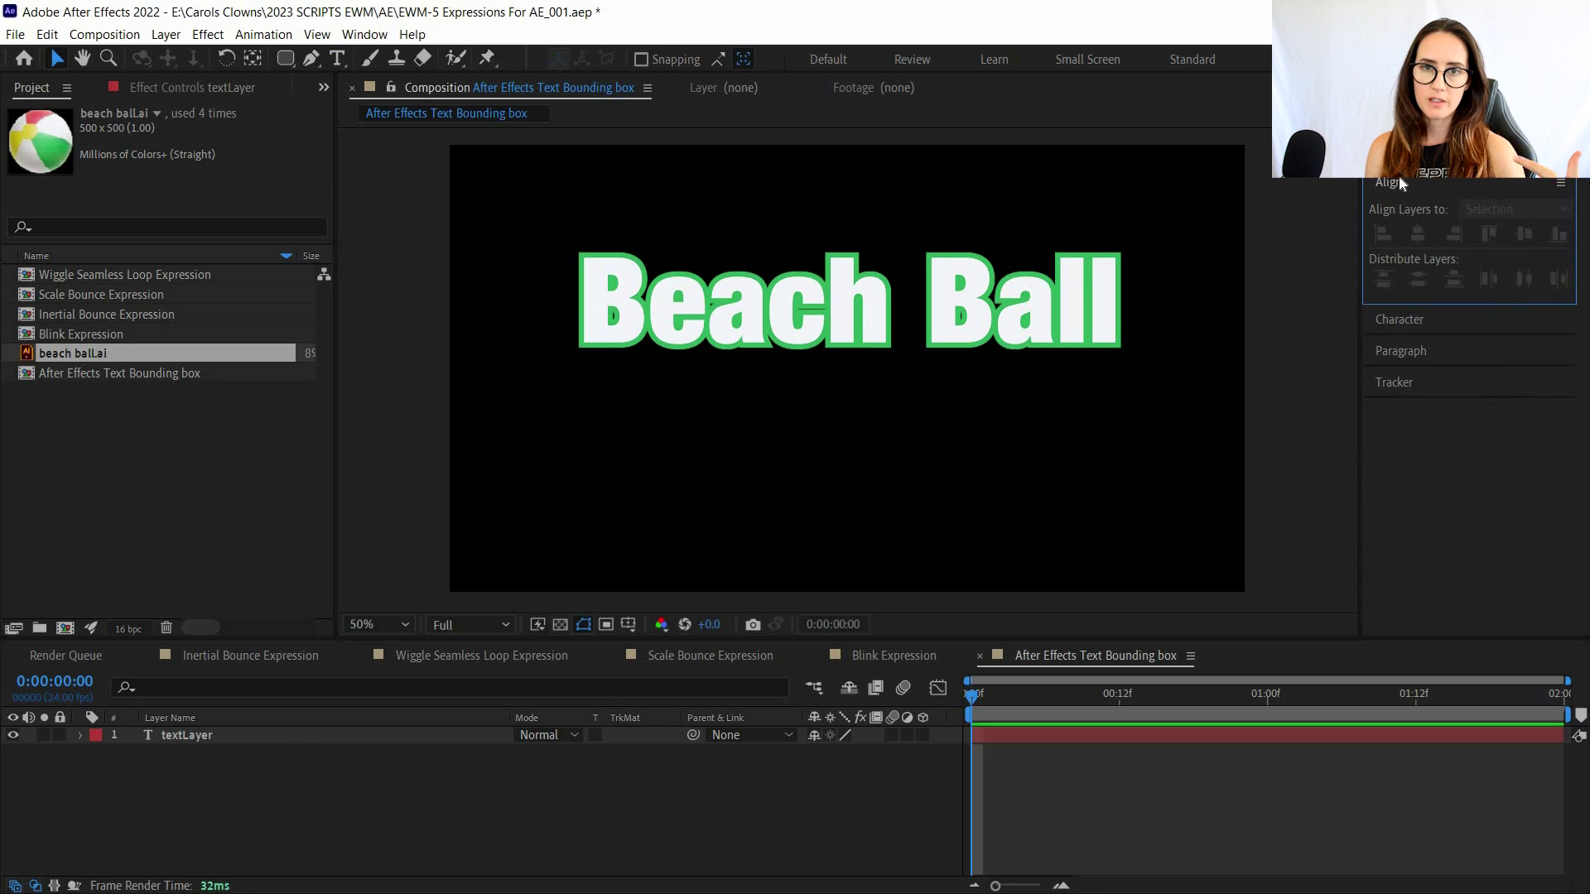
left_click(1002, 285)
Centre the text vertically, then draw a yellow rectangle beneath the text layer and centre it.
left_click(1418, 234)
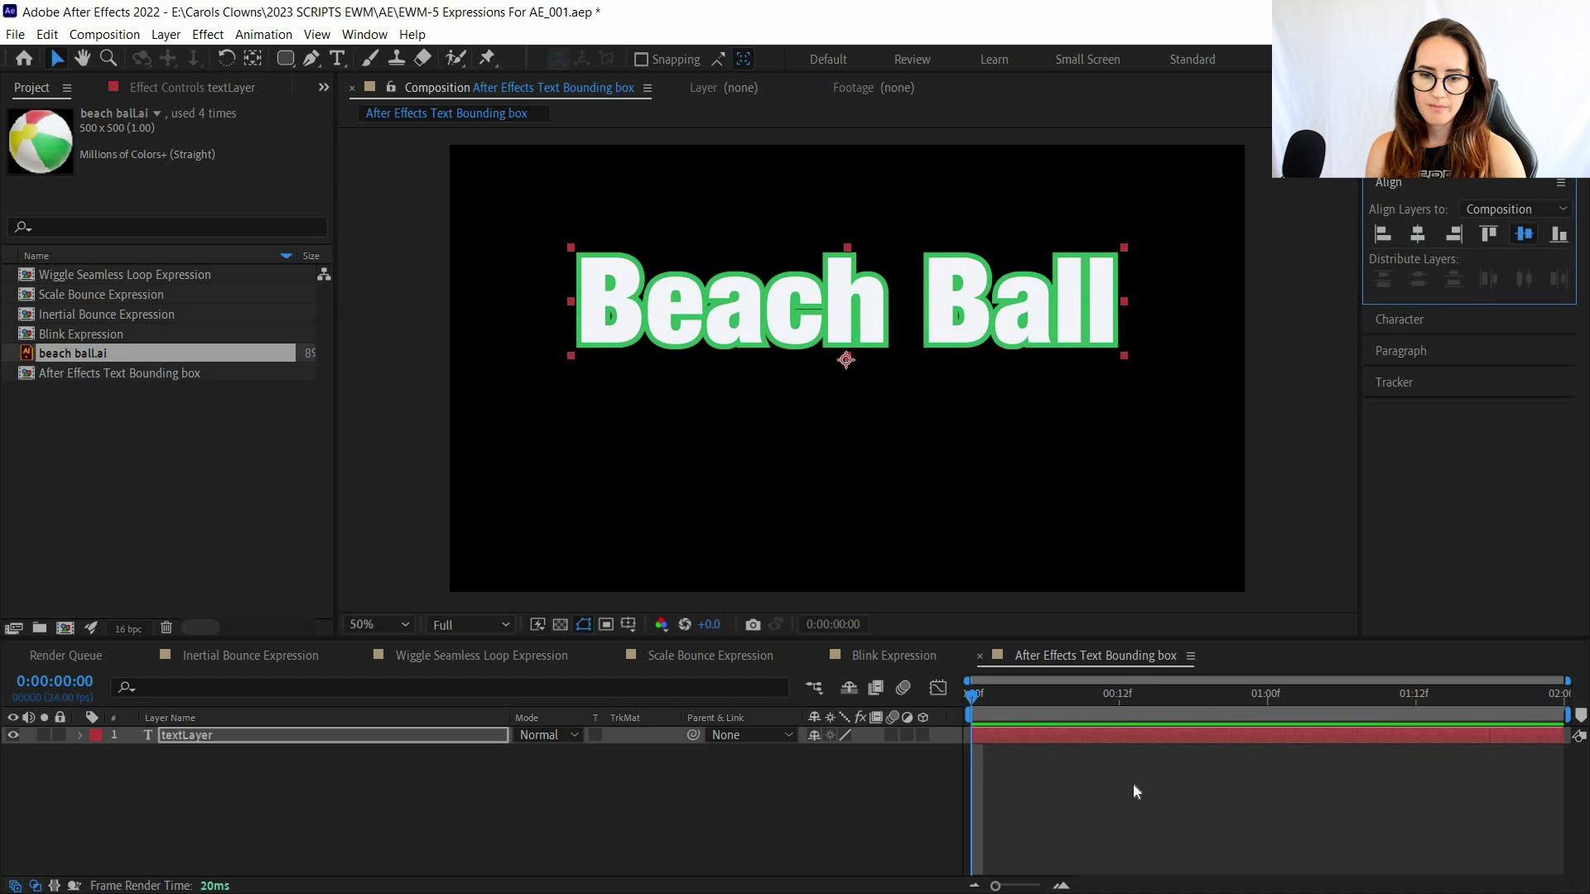
left_click(362, 774)
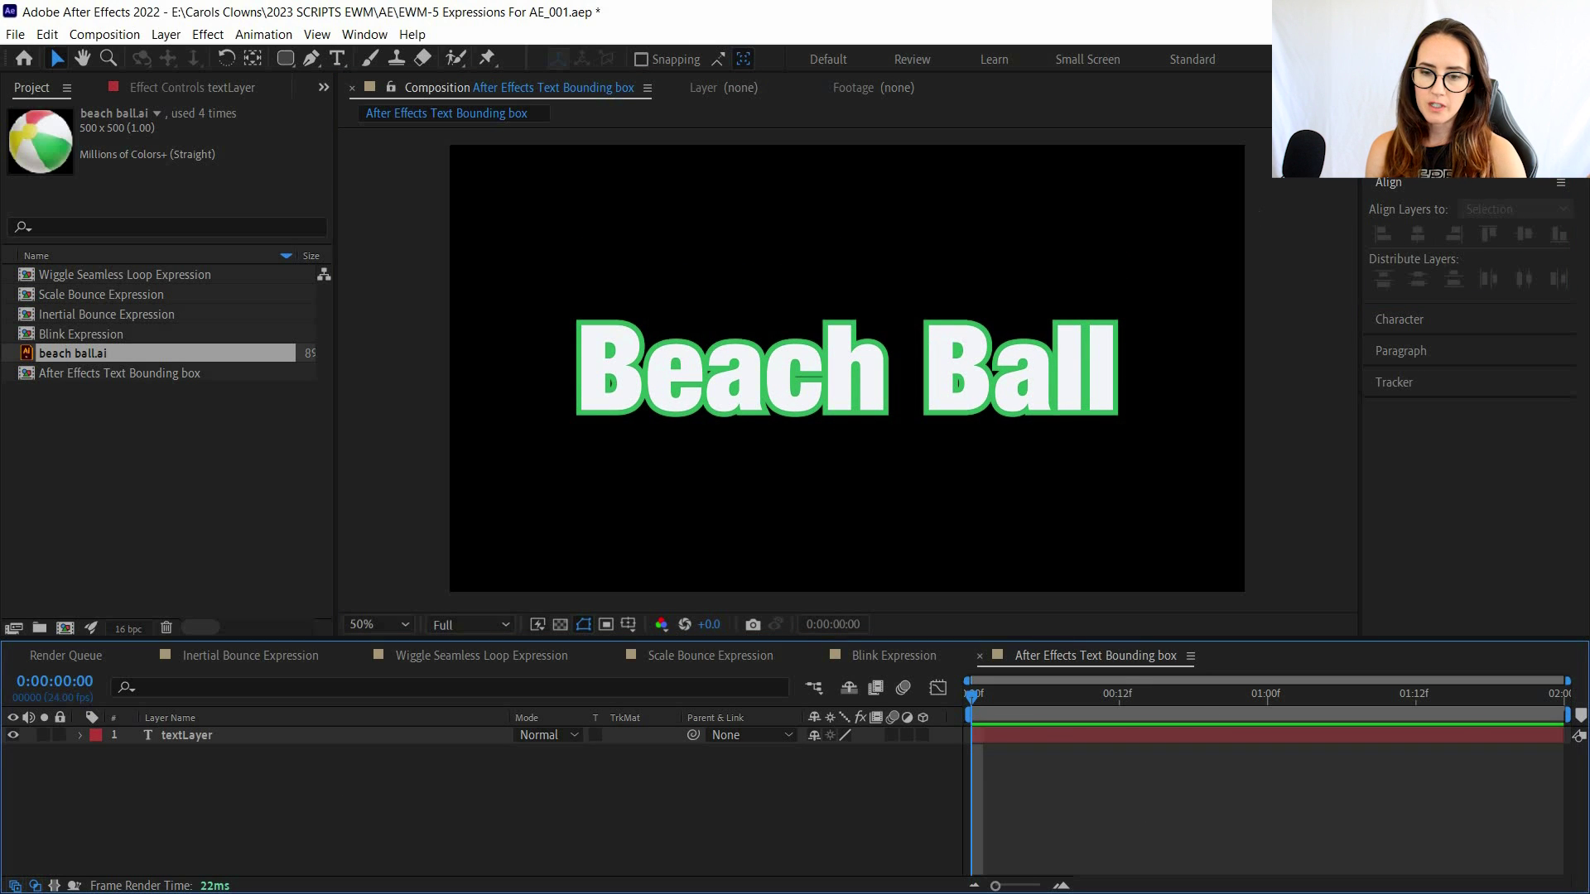
left_click(292, 58)
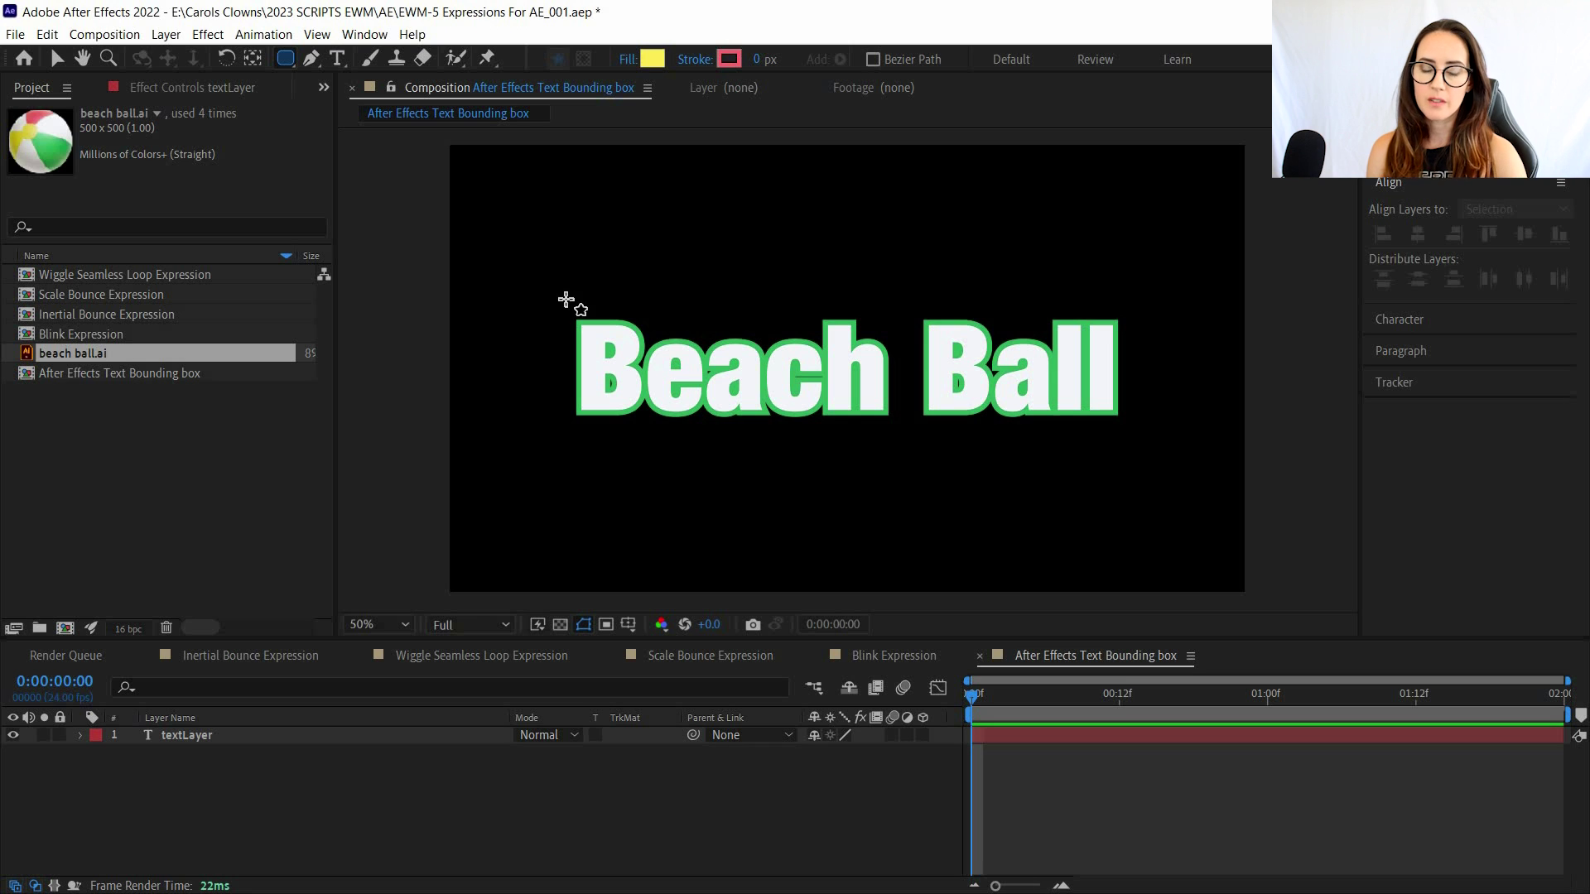
left_click_drag(553, 292, 1139, 446)
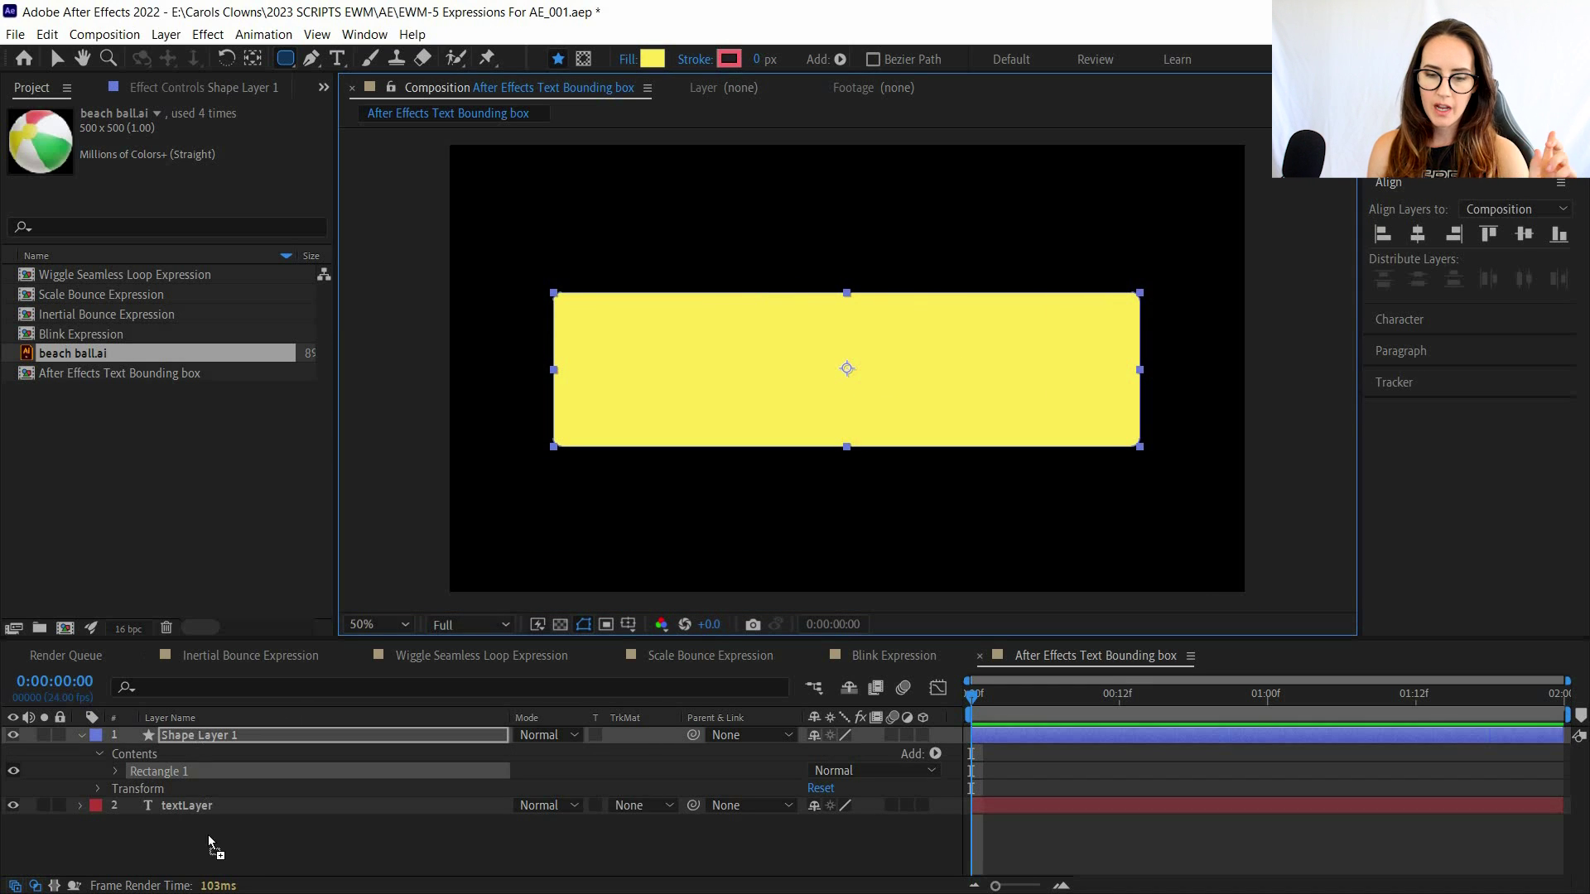
key("ctrl+[")
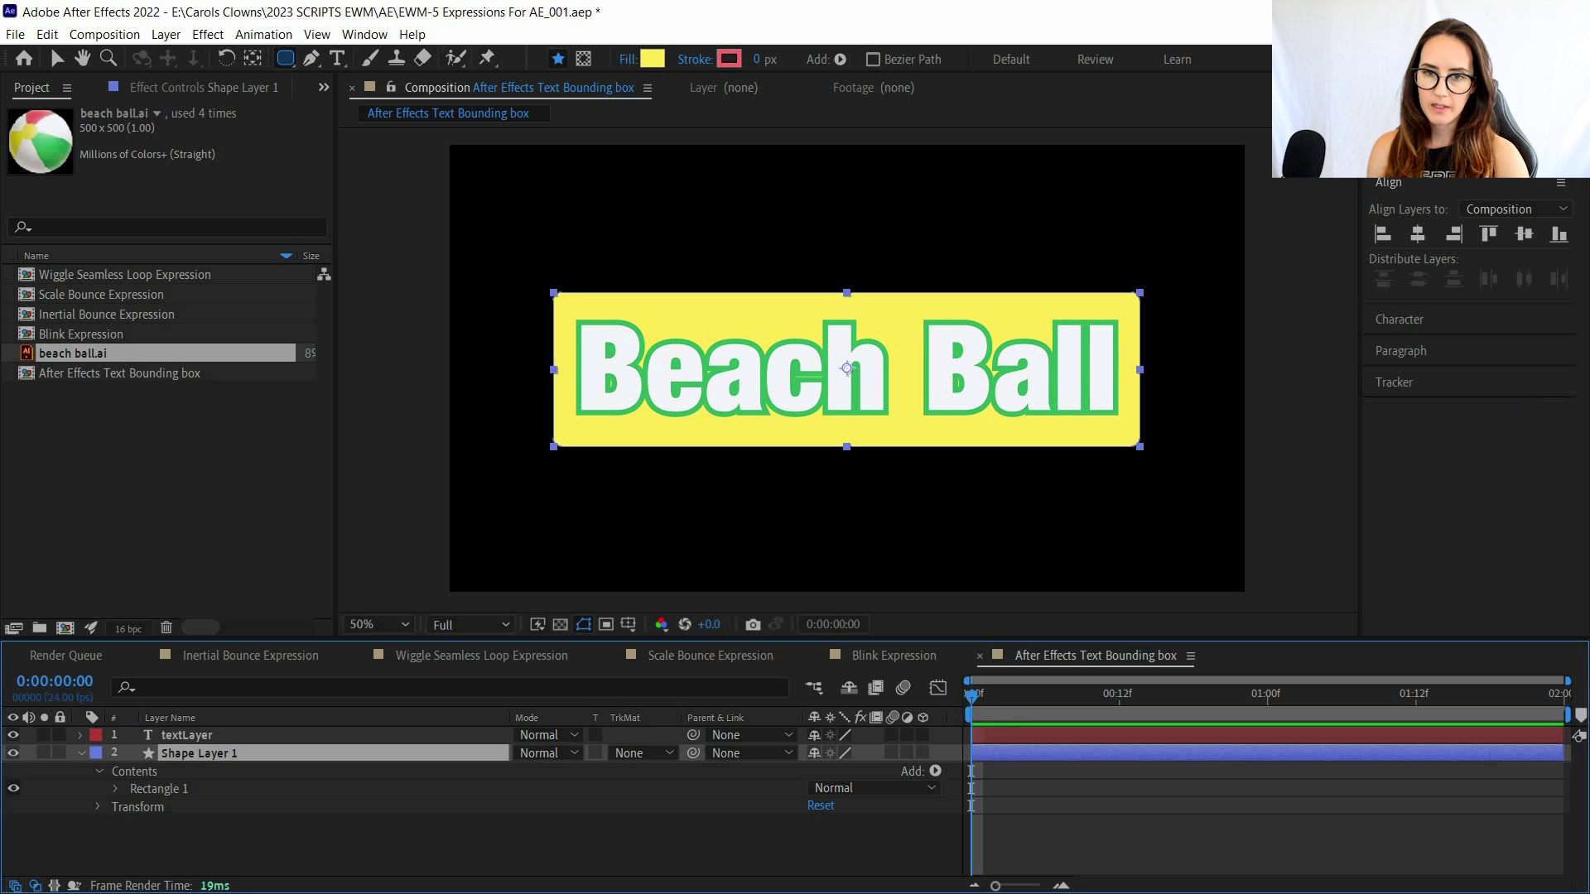
left_click(1526, 236)
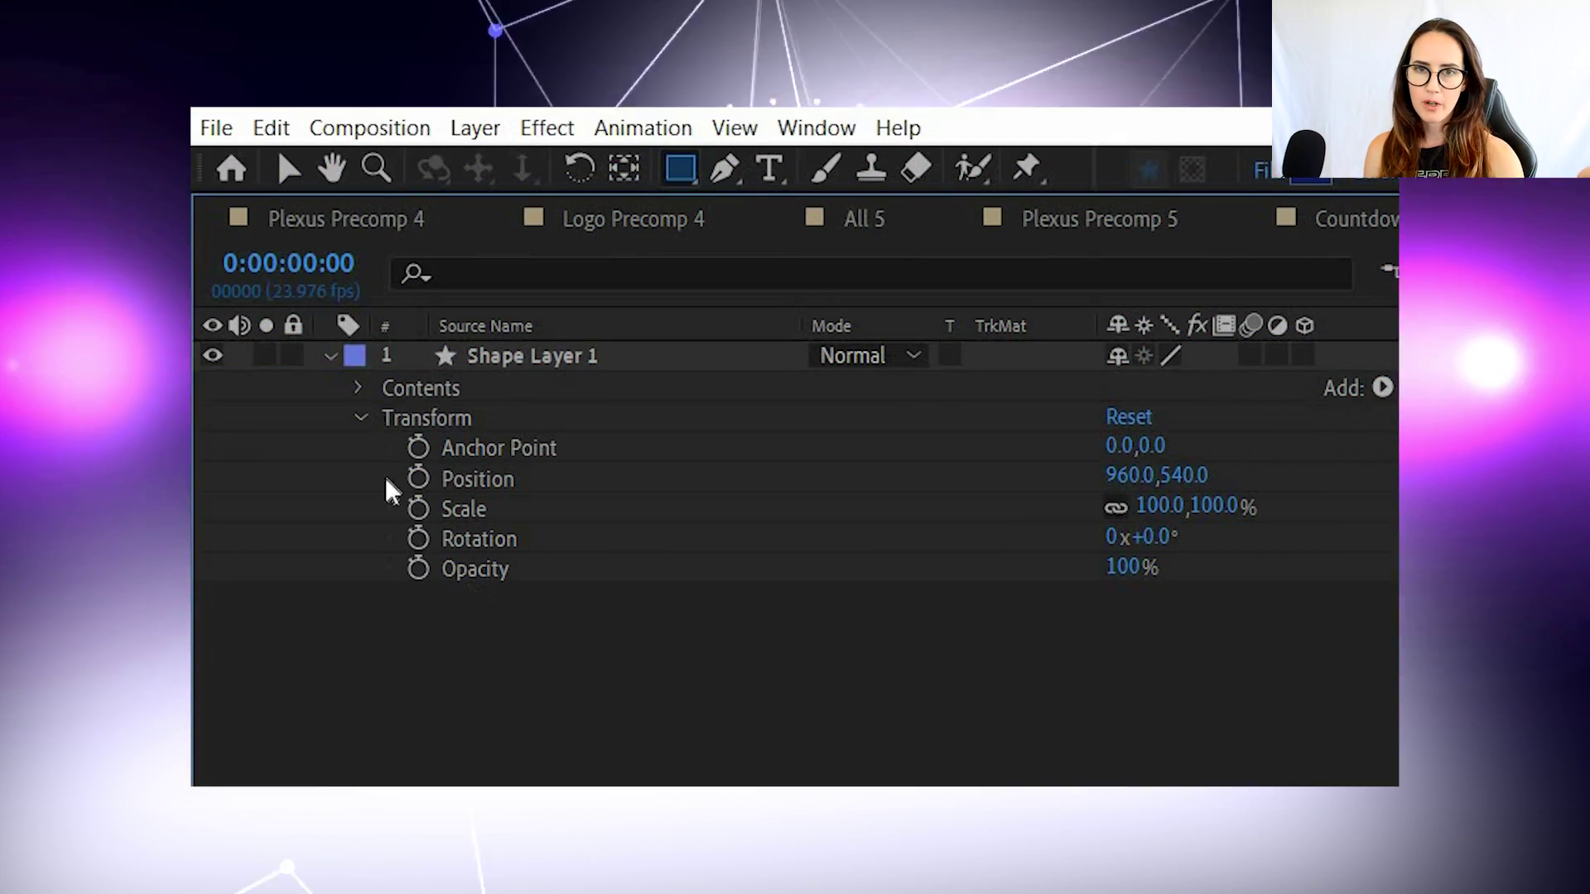
left_click(361, 417)
left_click(362, 388)
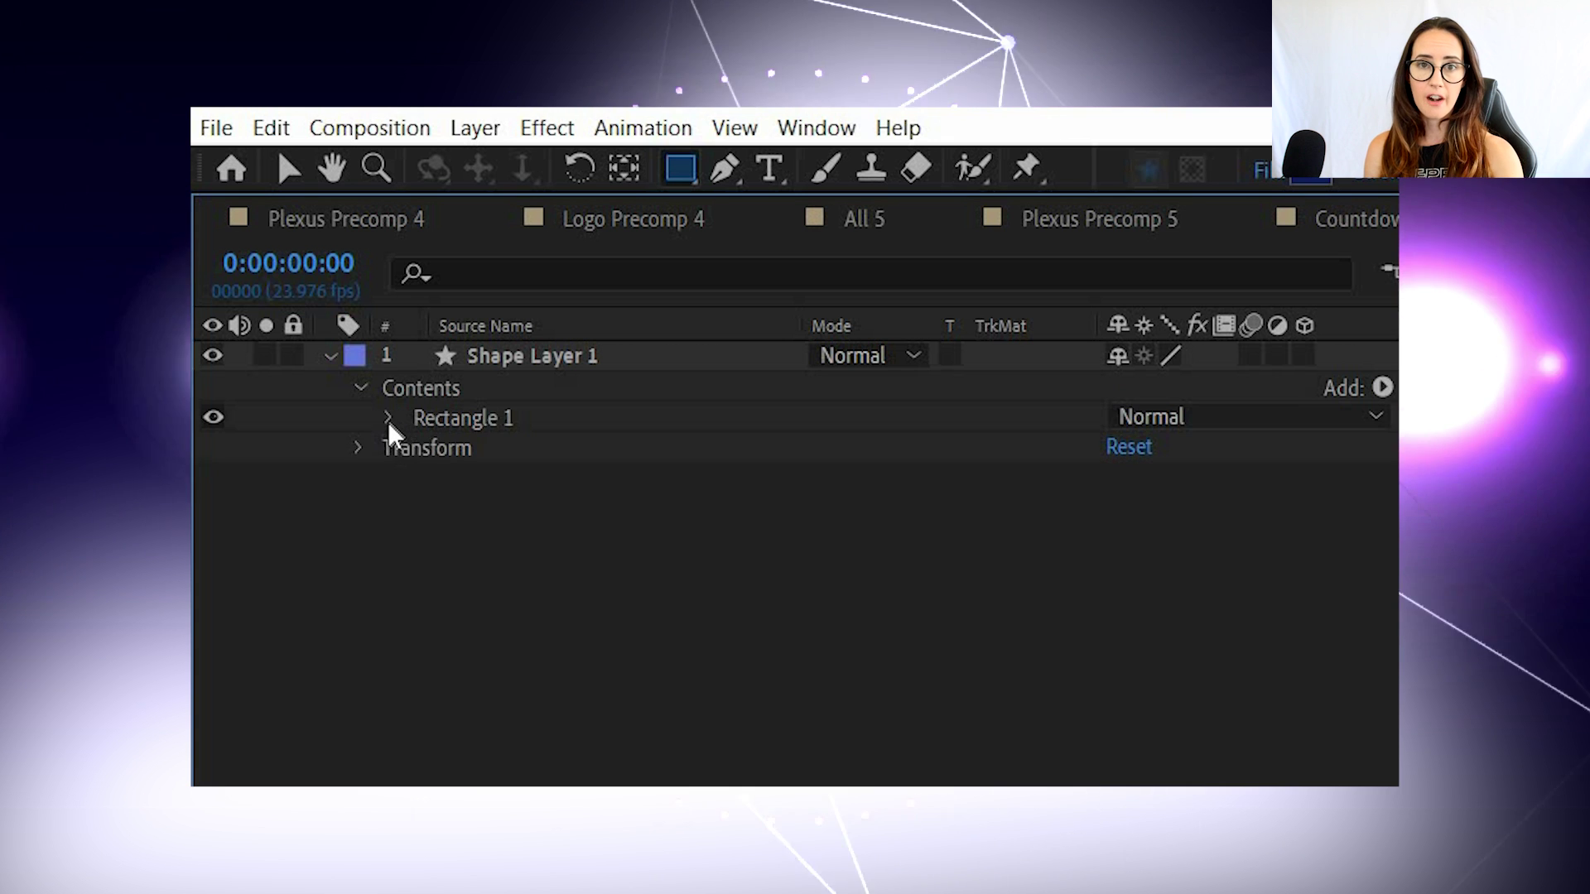
left_click(391, 417)
left_click(419, 539)
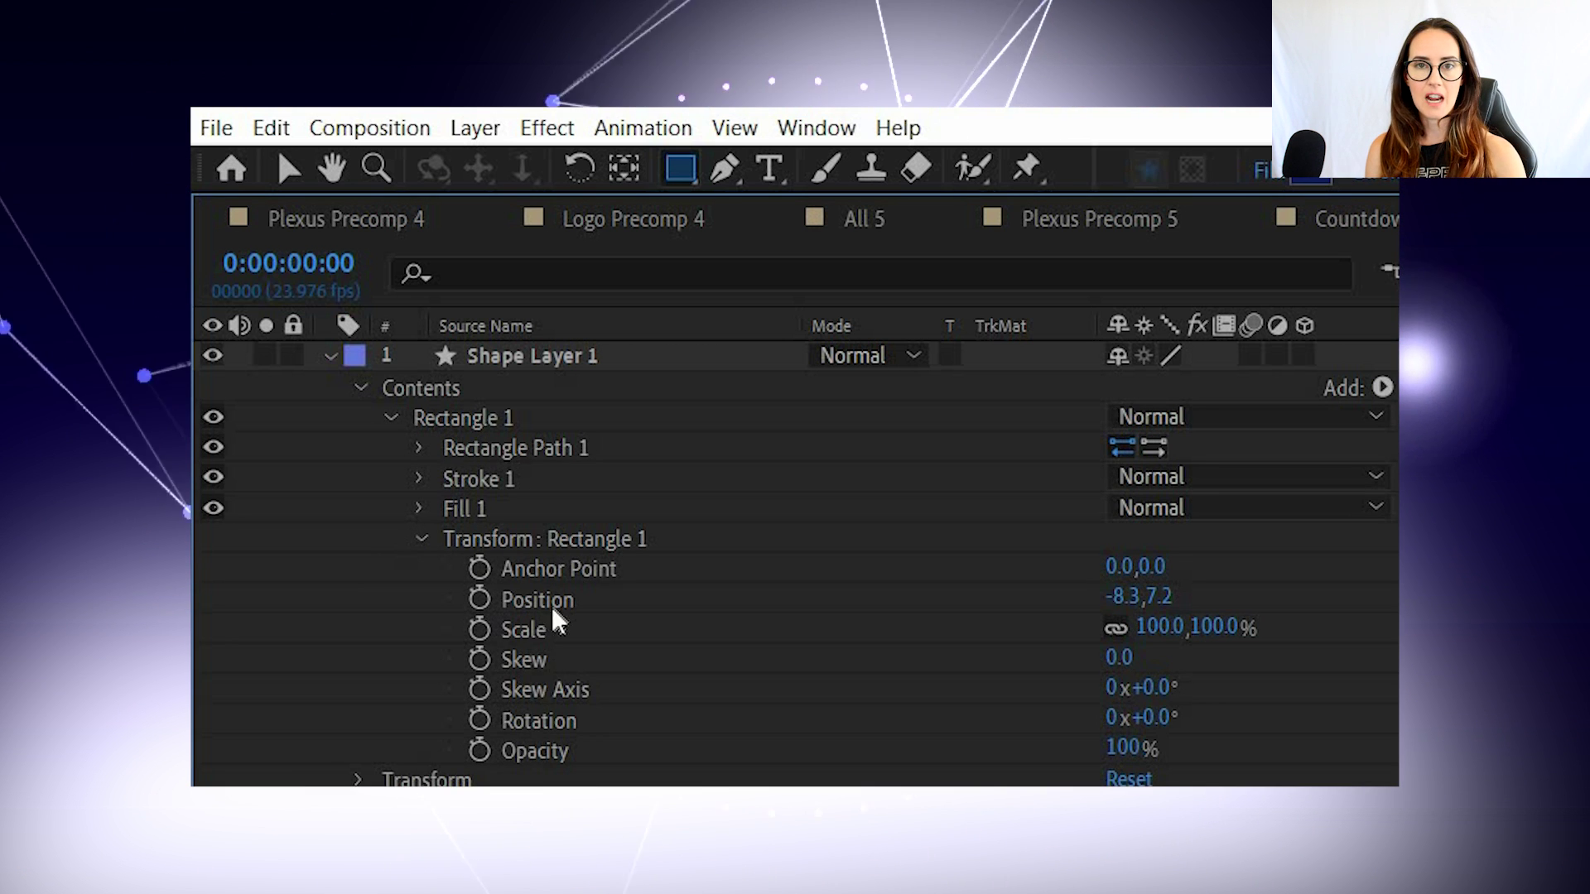
left_click(357, 779)
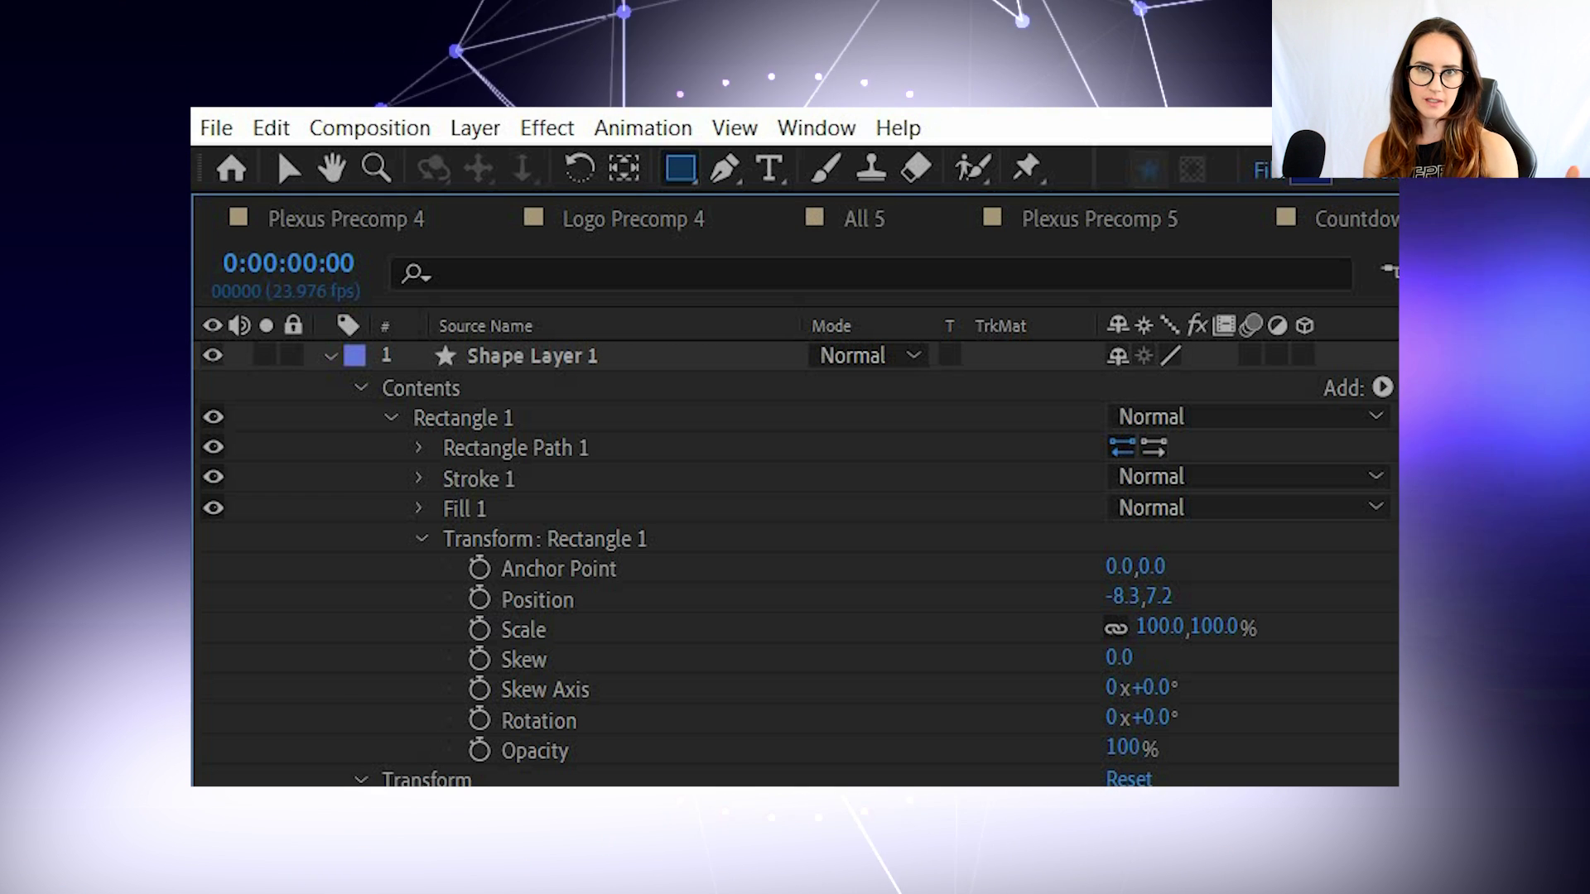
key("u")
left_click(328, 356)
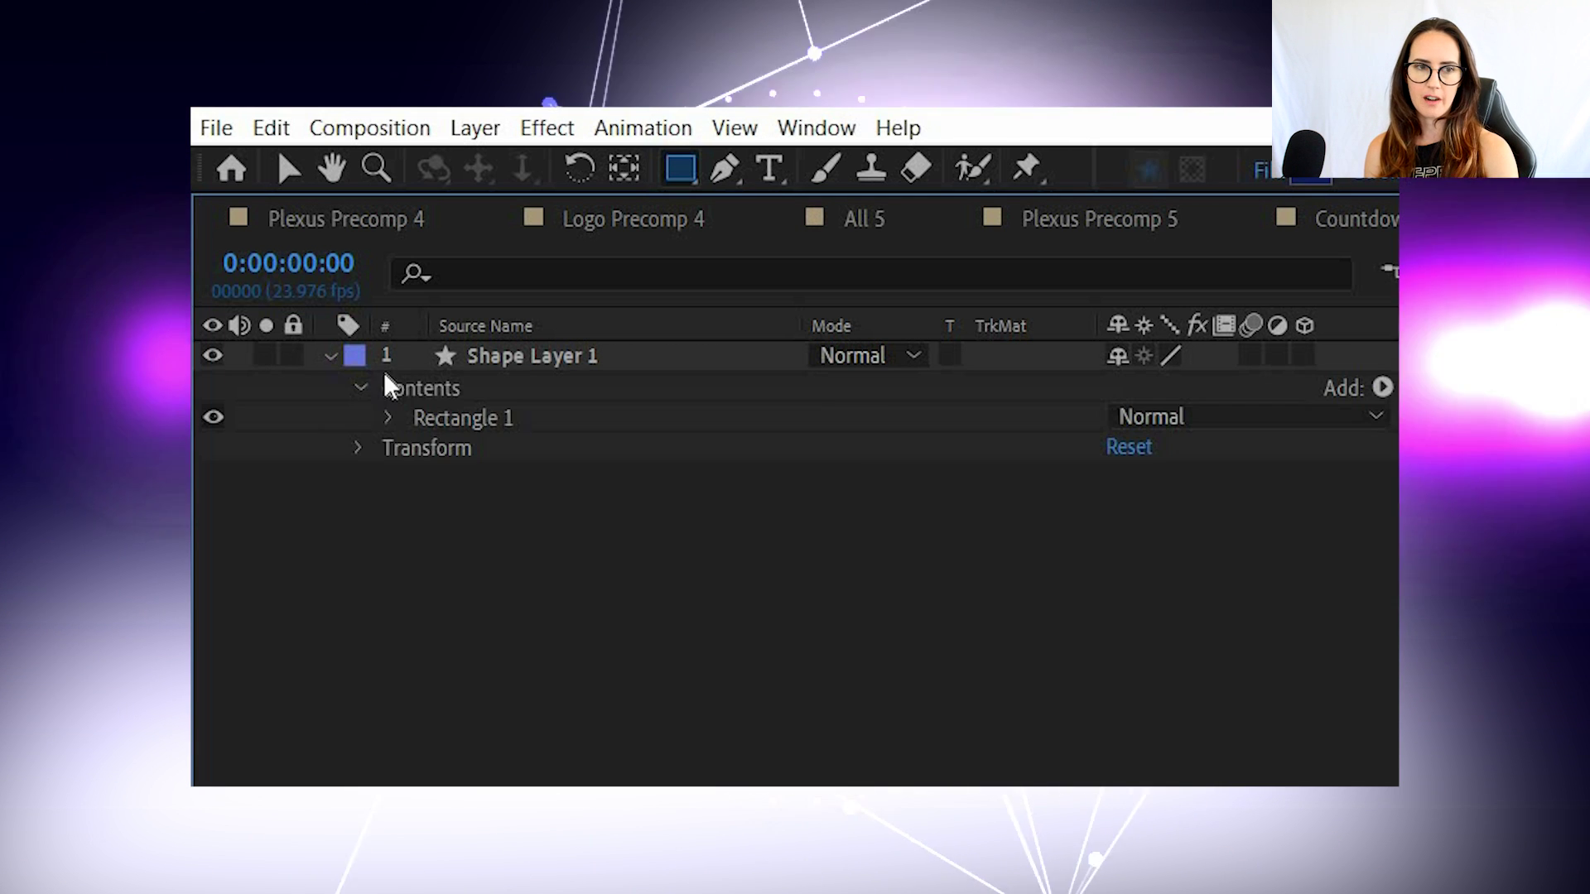
left_click(387, 418)
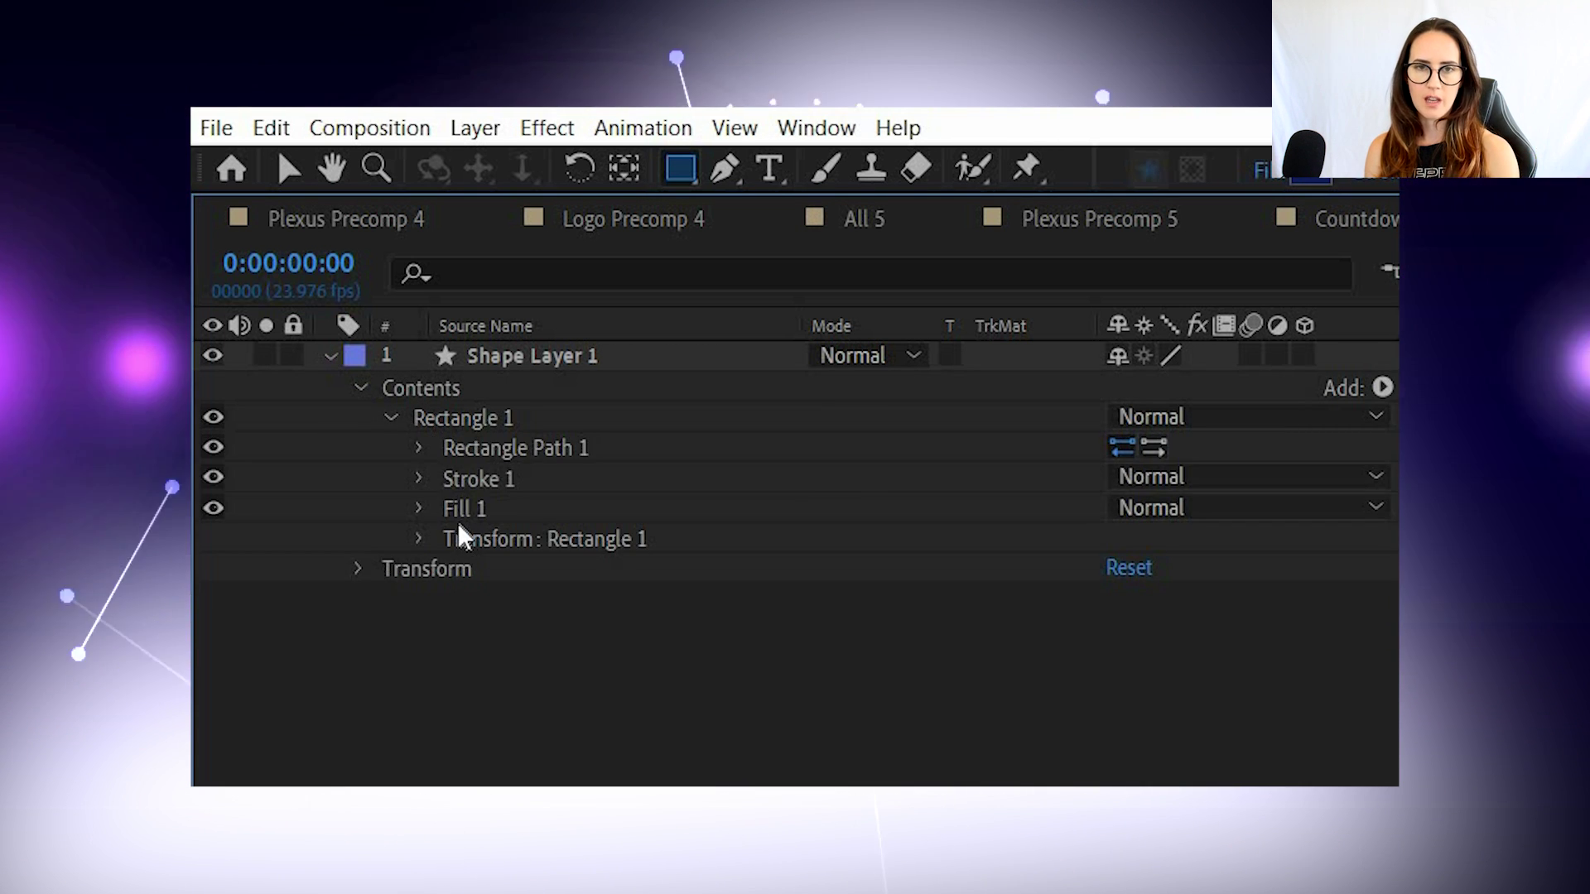
left_click(418, 540)
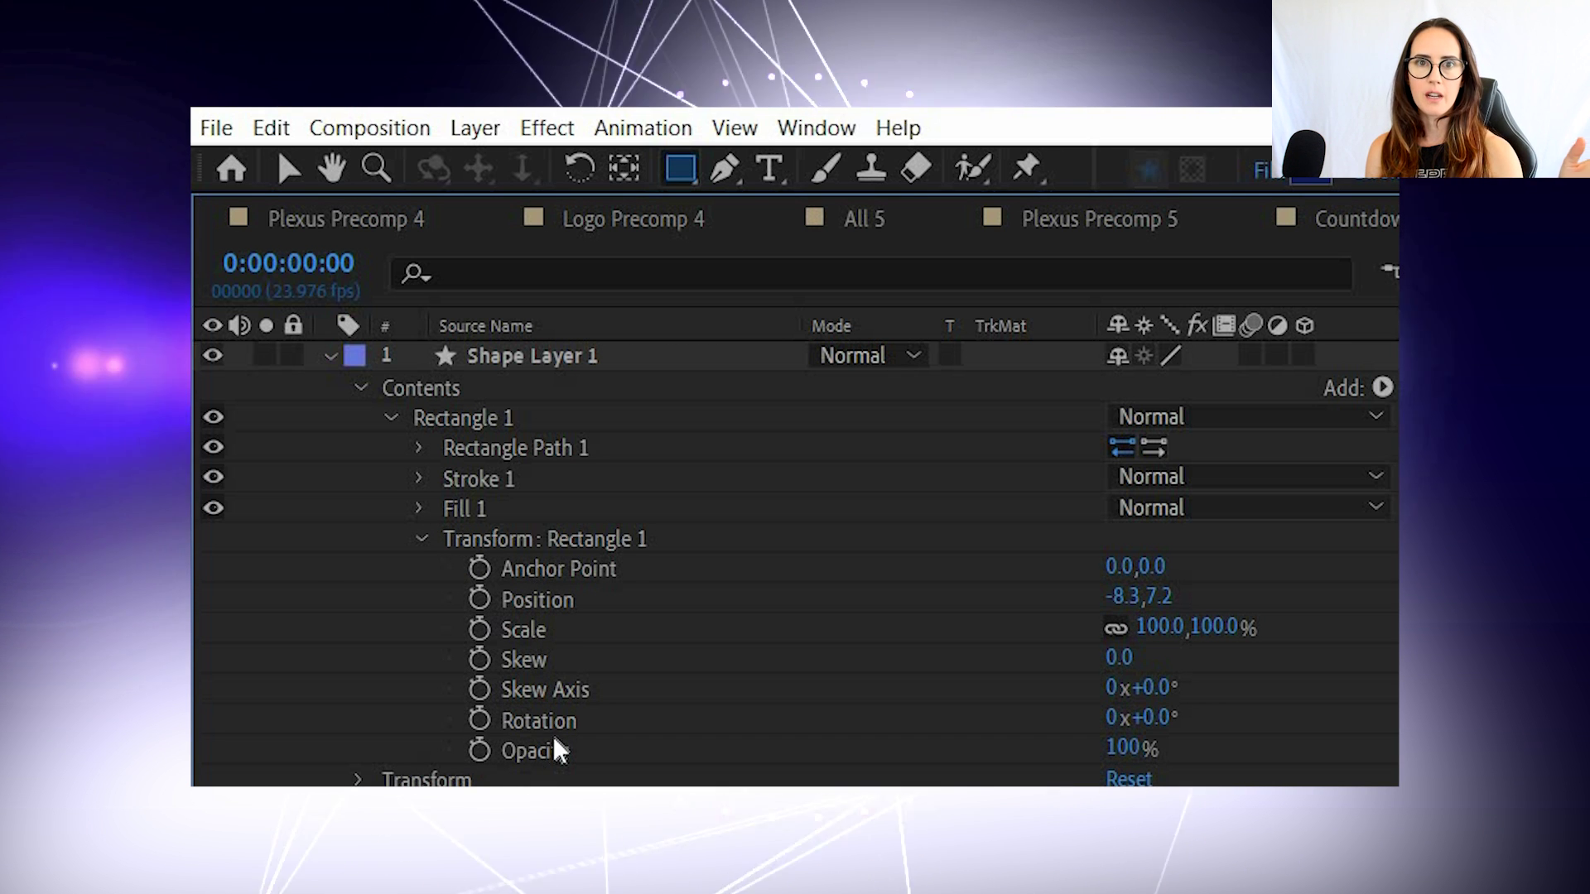
left_click(390, 418)
left_click(357, 387)
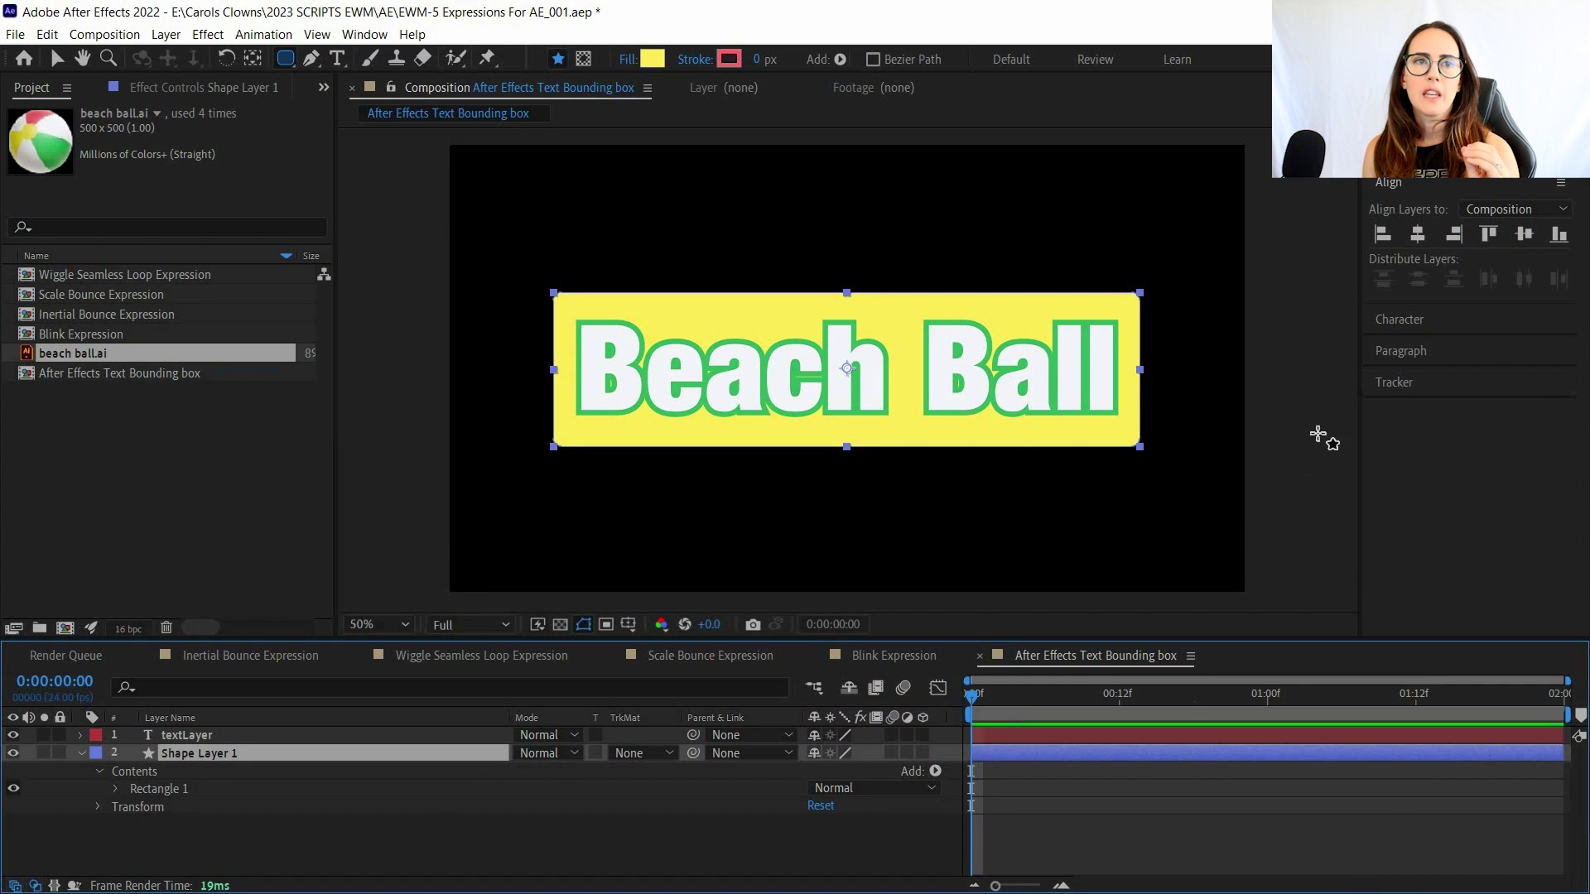
Re-centre the yellow box and paste the textLayer-fitting expression with 35 margin into Rectangle Path 1's Size.
left_click(1544, 238)
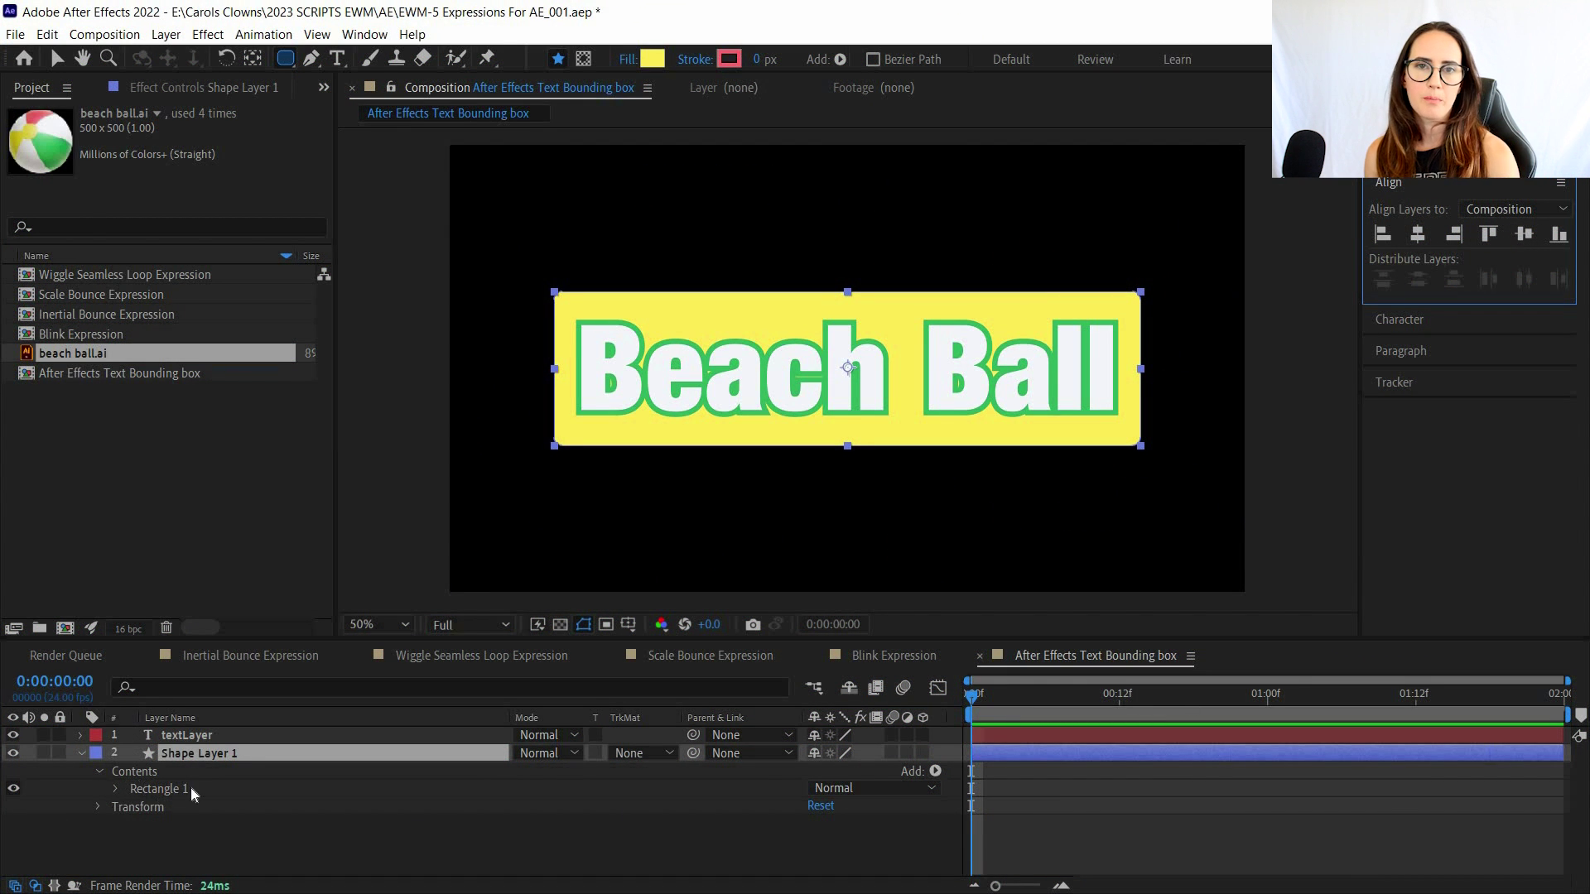
left_click(115, 788)
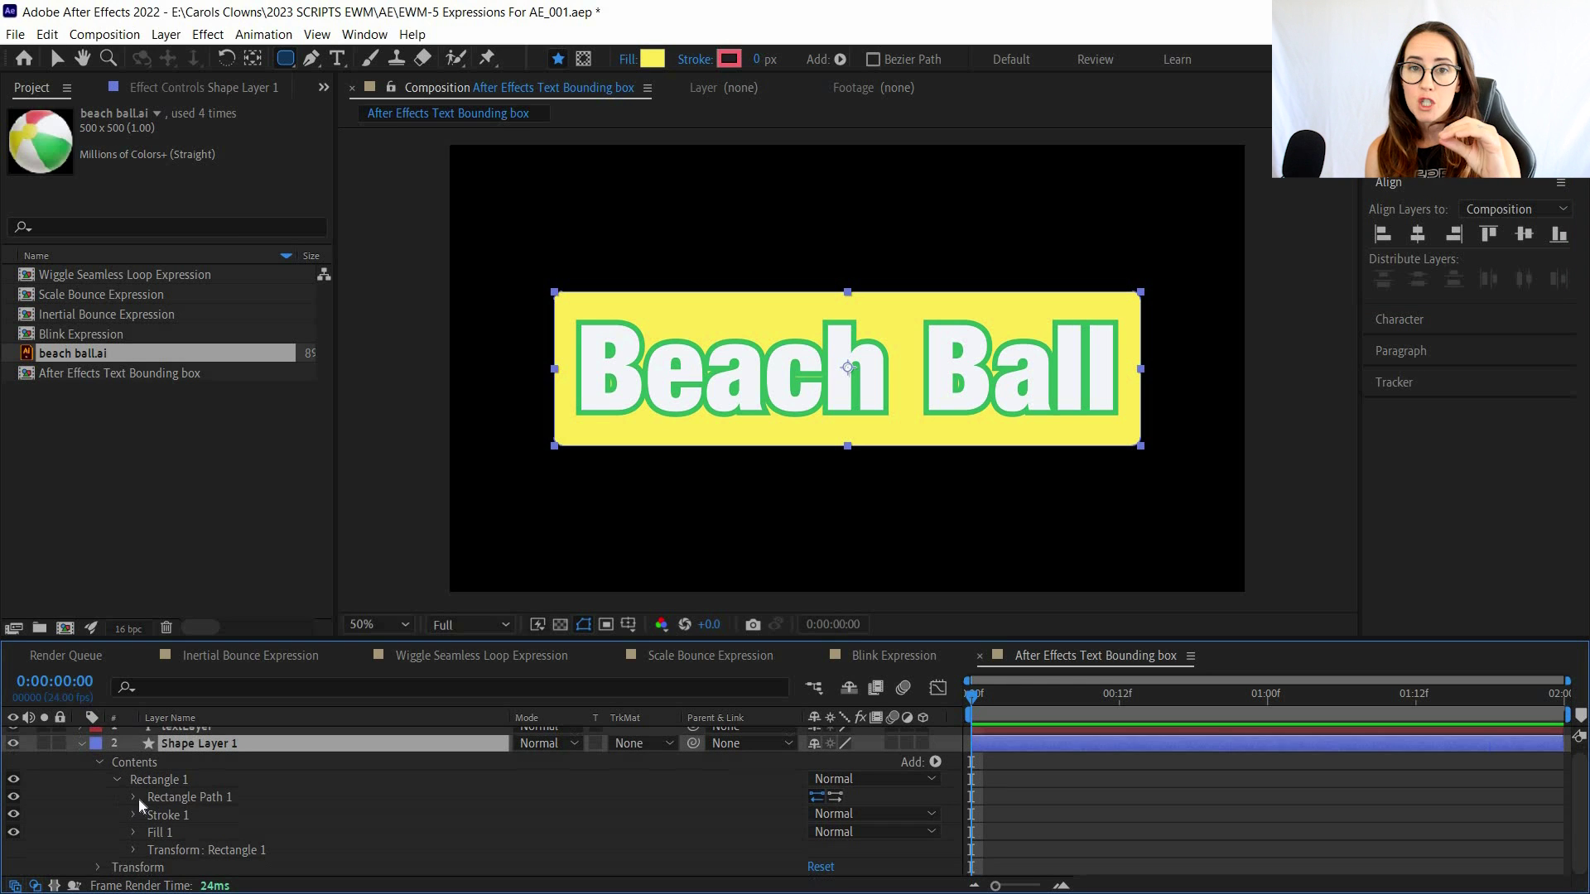
left_click(134, 797)
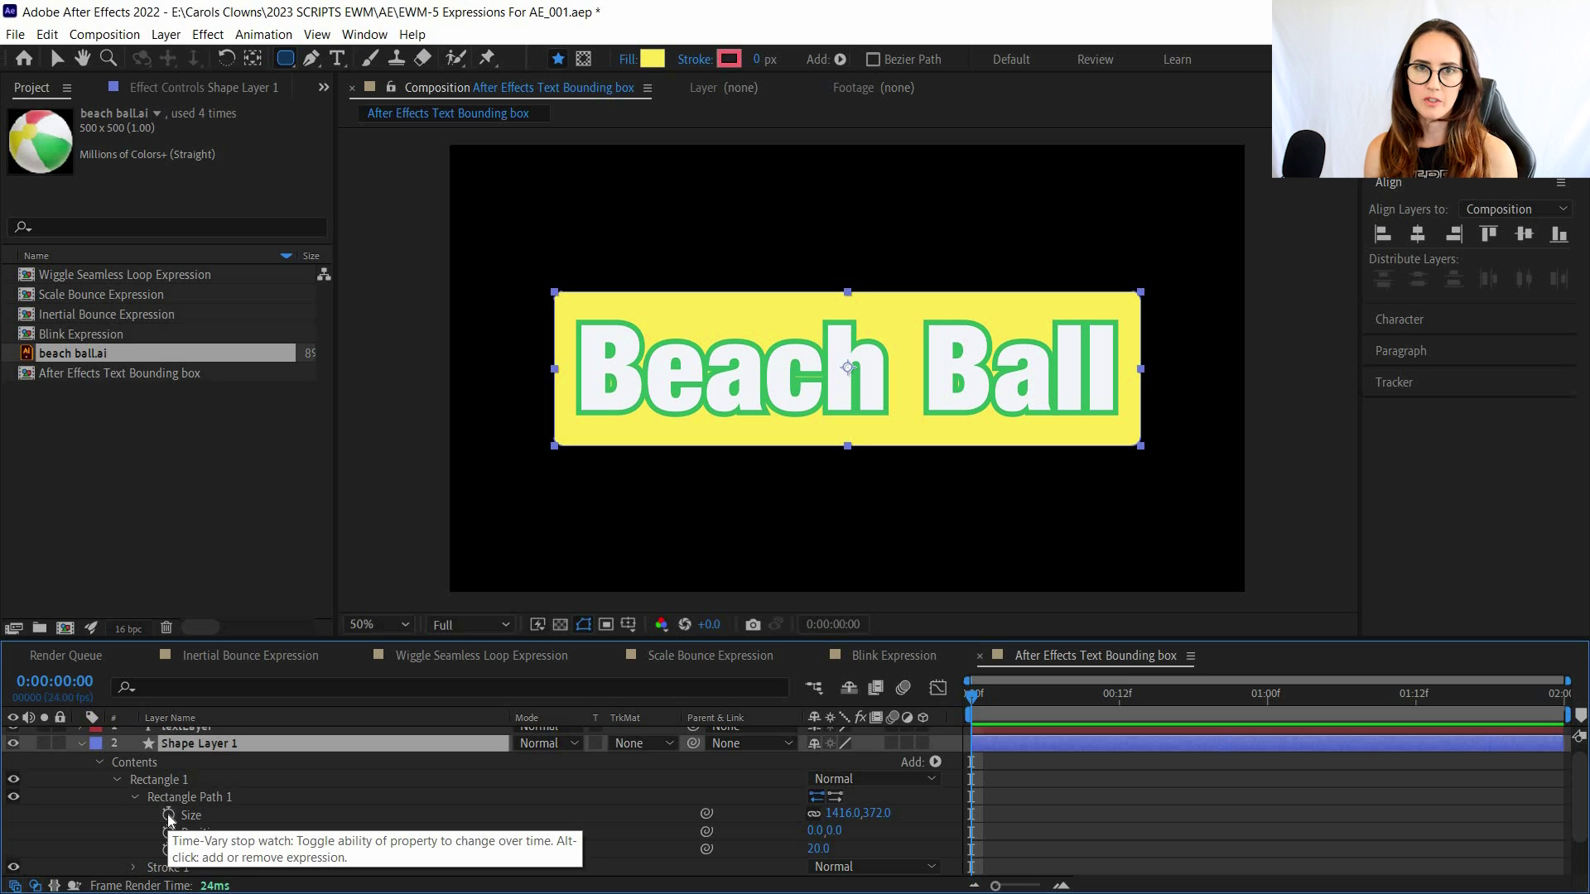
left_click(168, 817, "alt")
key("ctrl+v")
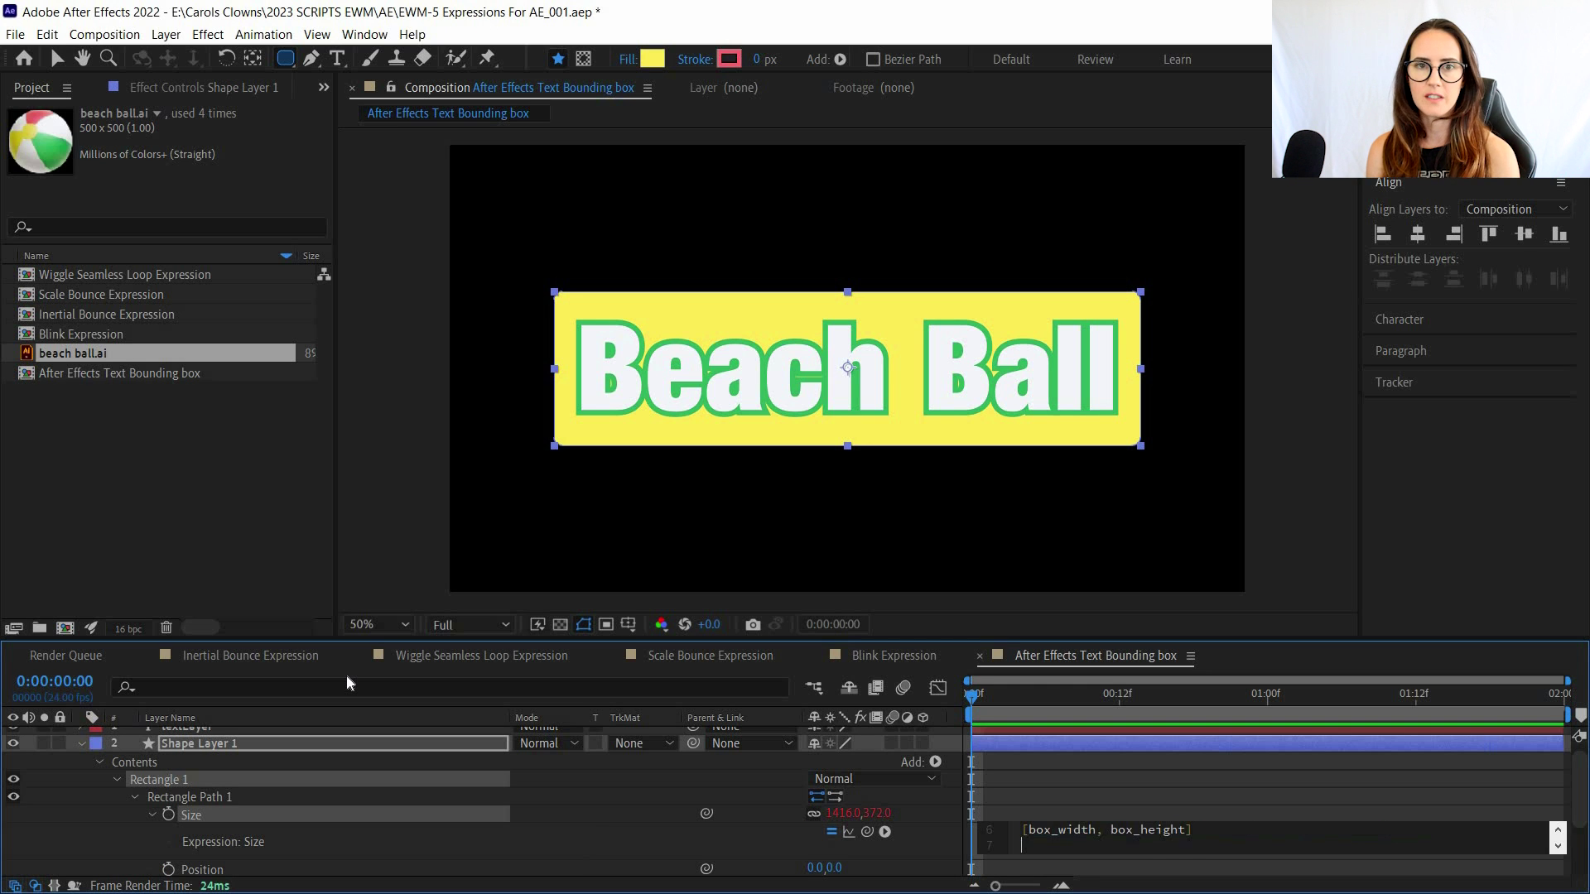
left_click(747, 674)
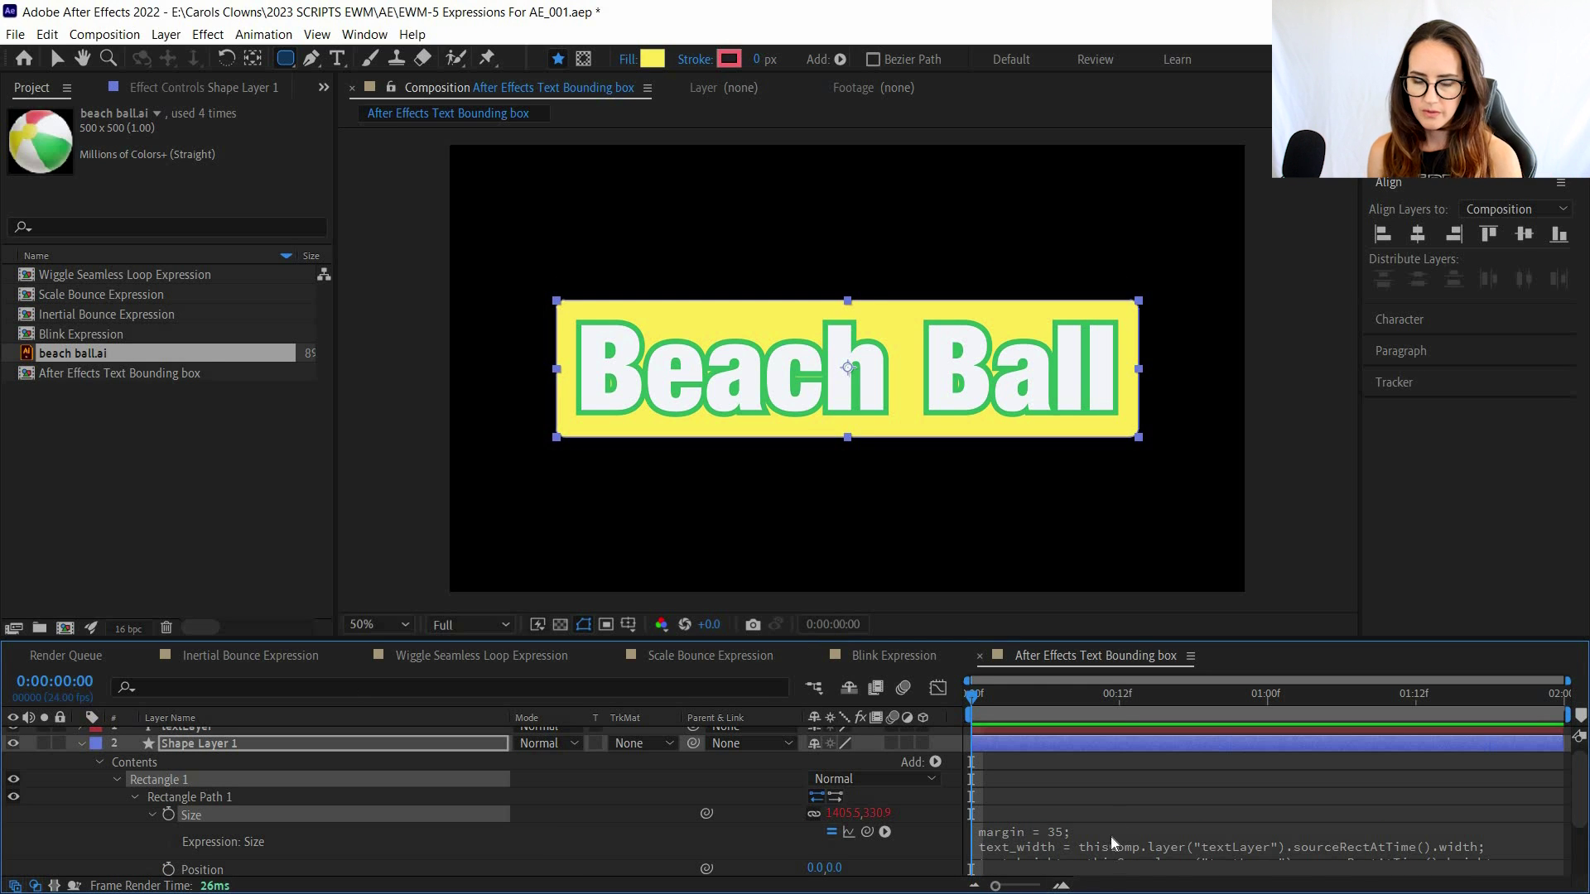
Review the Size expression in the enlarged timeline, then select the yellow shape layer.
key("grave")
left_click(1082, 271)
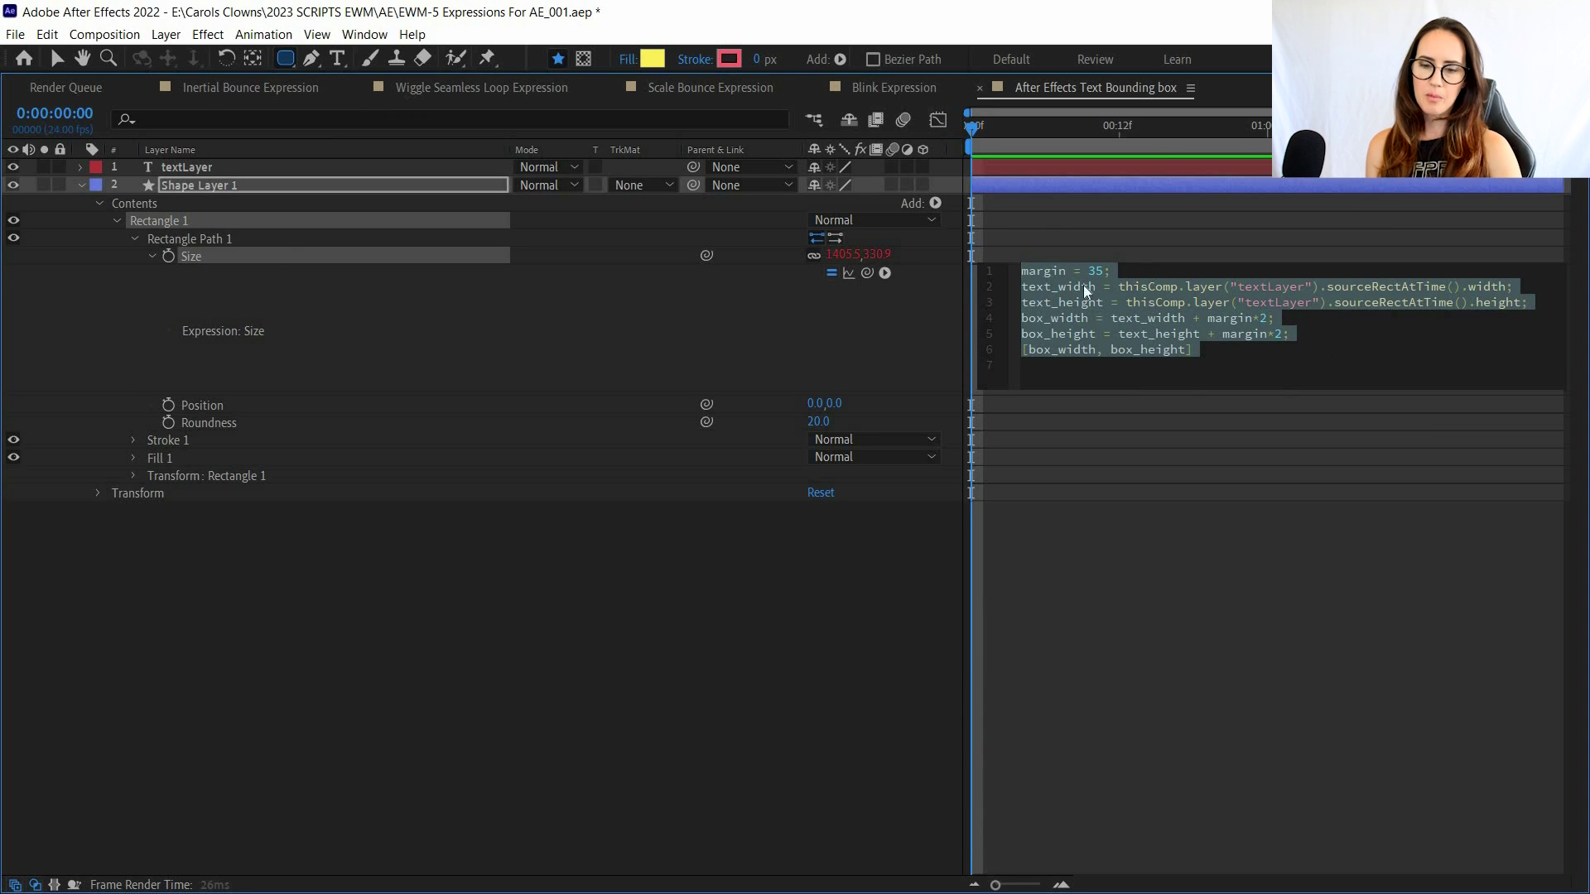
left_click(1402, 414)
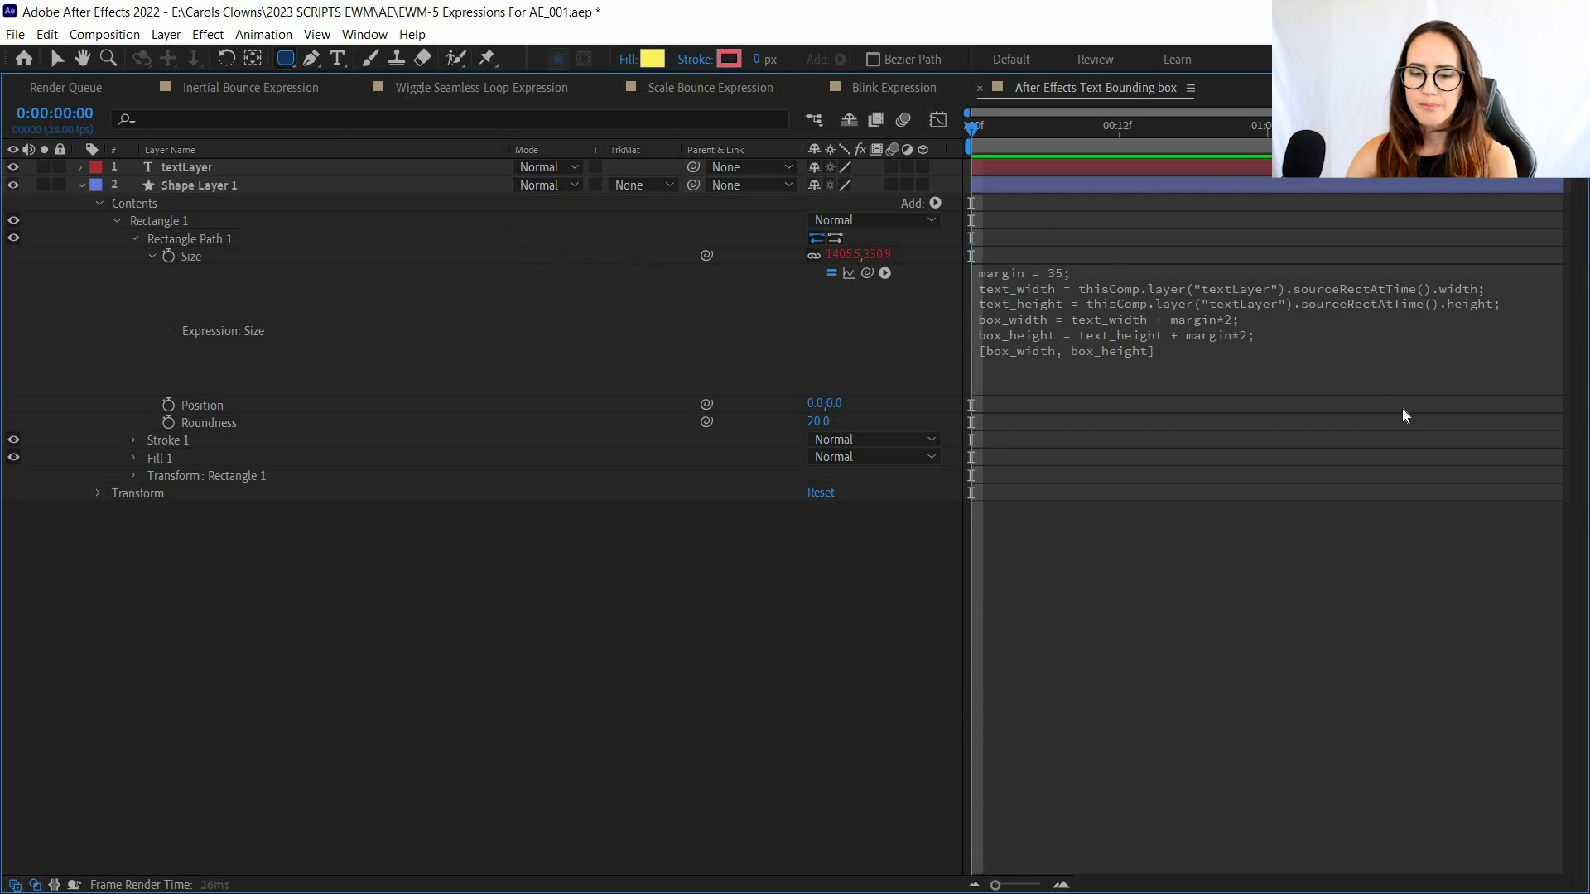
key("grave")
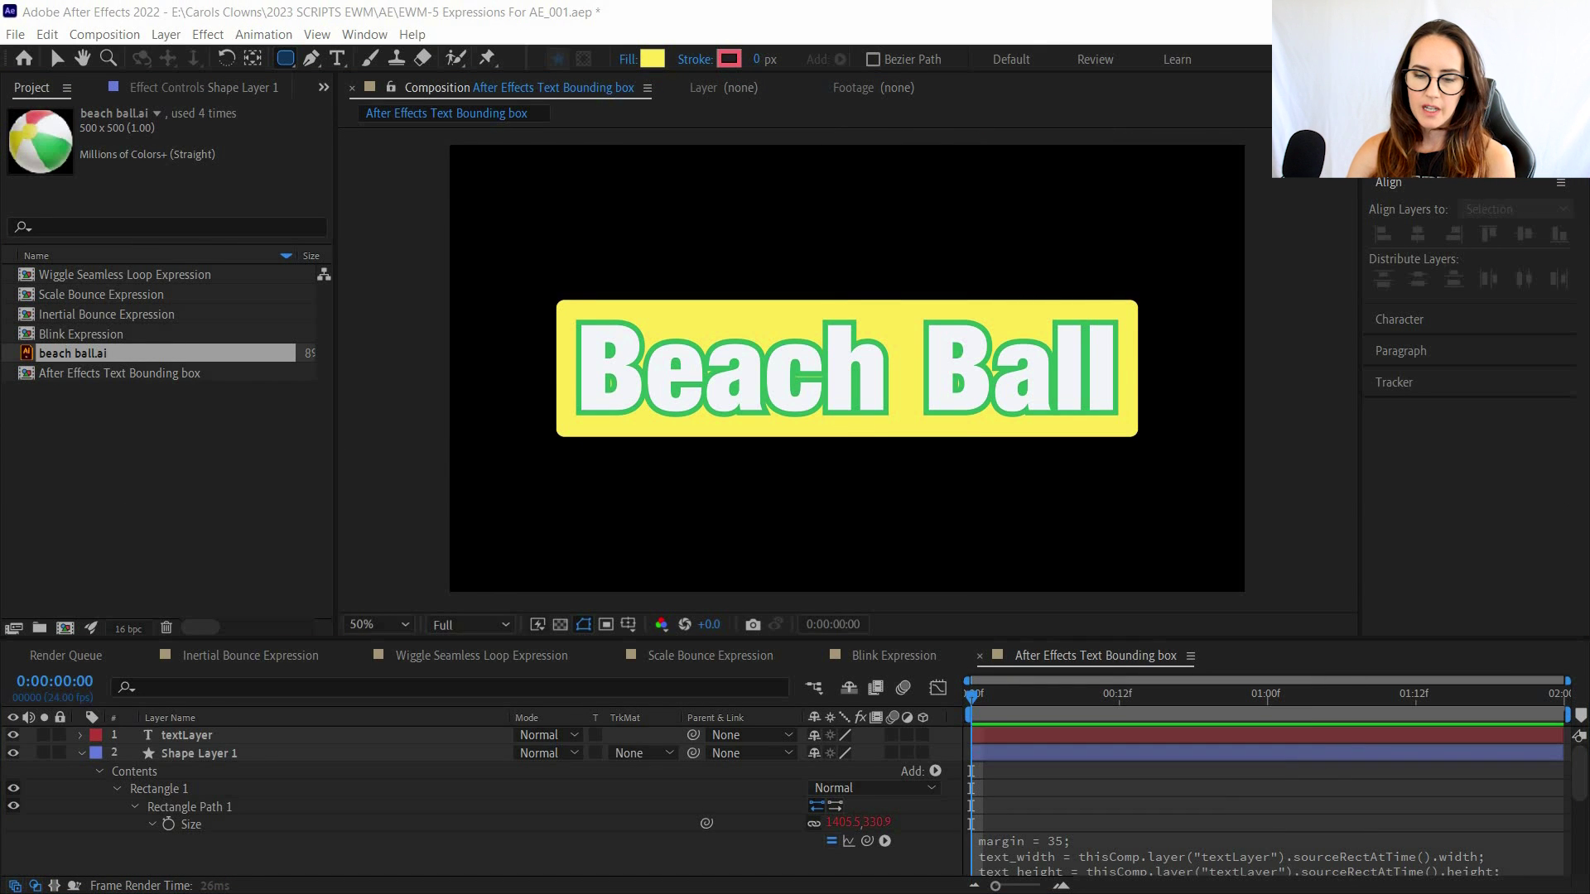
left_click(198, 752)
scroll(192, 750, "down", 3)
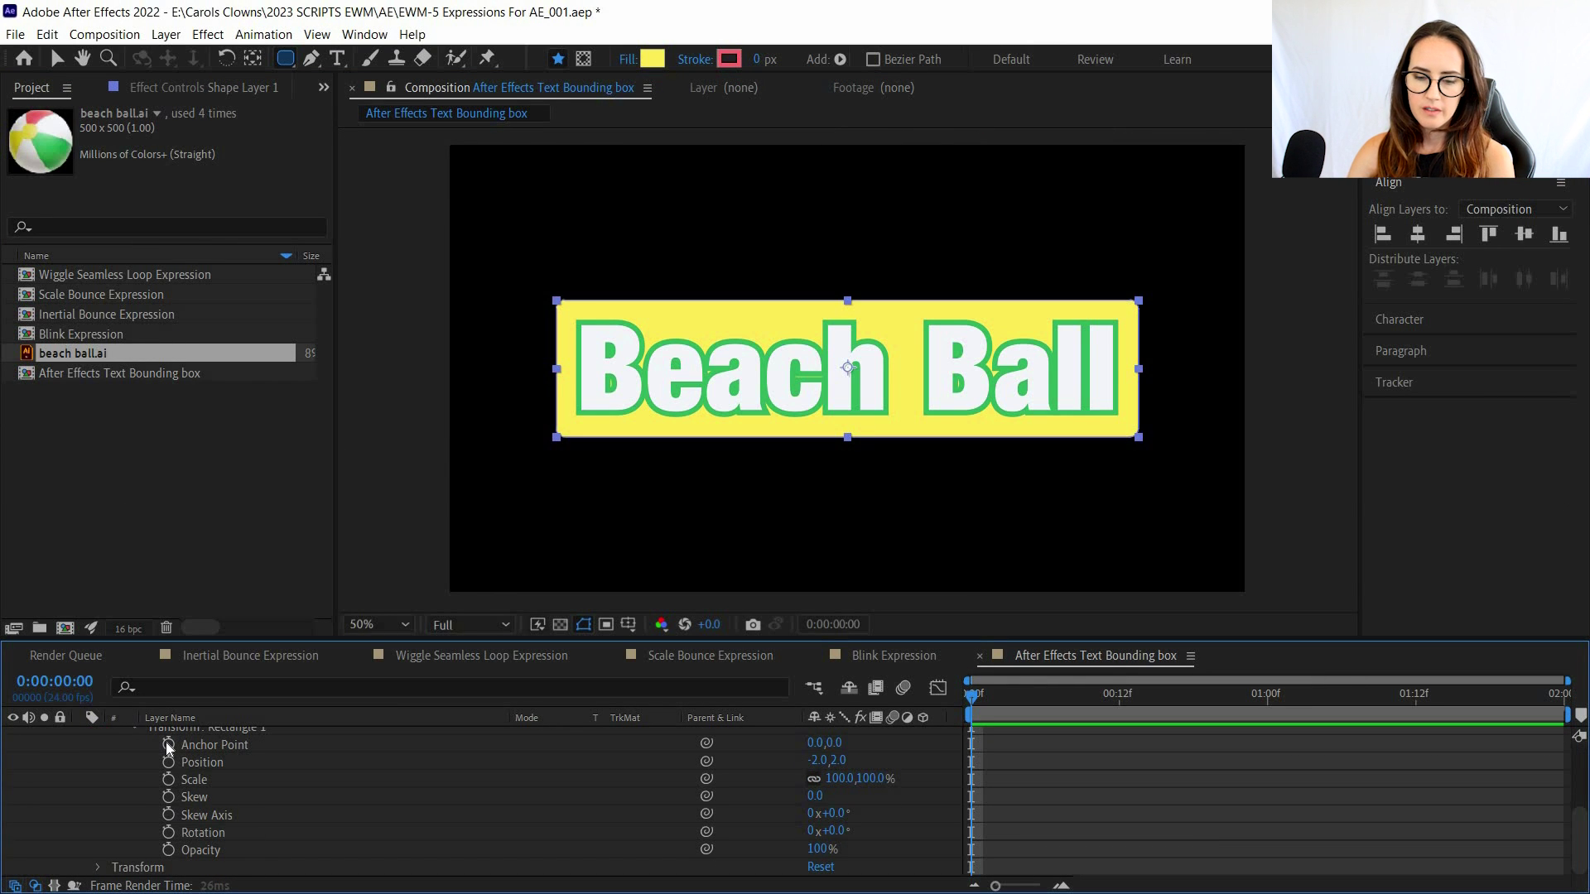
Give Rectangle 1's Anchor Point the pasted text_height/2 expression.
left_click(168, 745, "alt")
type("text_height = thisComp.layer(\"textLayer\").sourceRectAtTime().height; [0, text_height/2]")
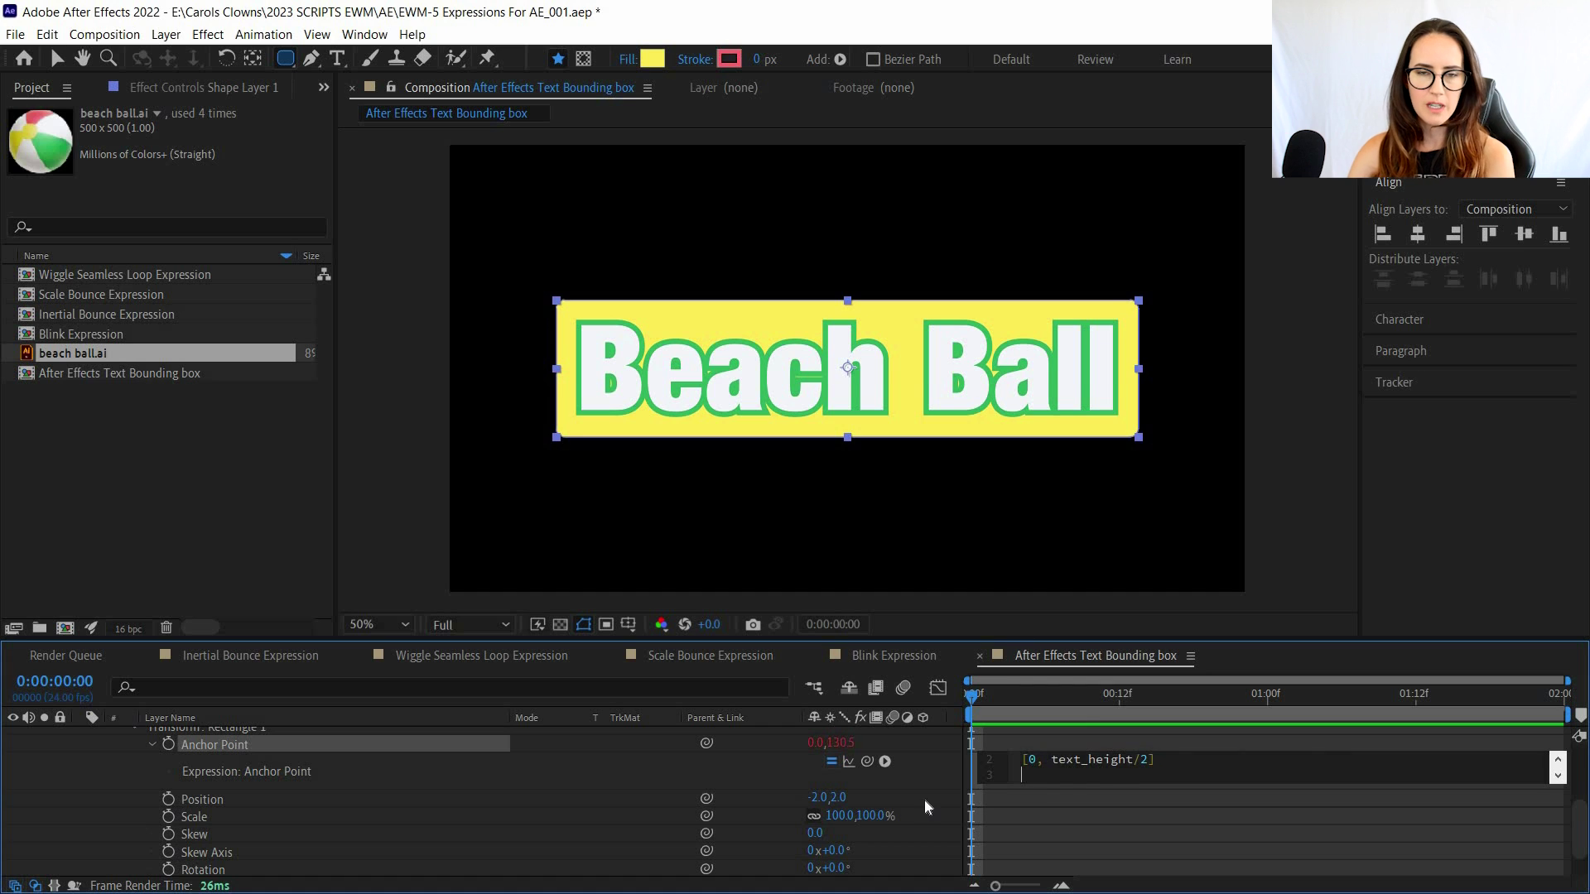
left_click(989, 708)
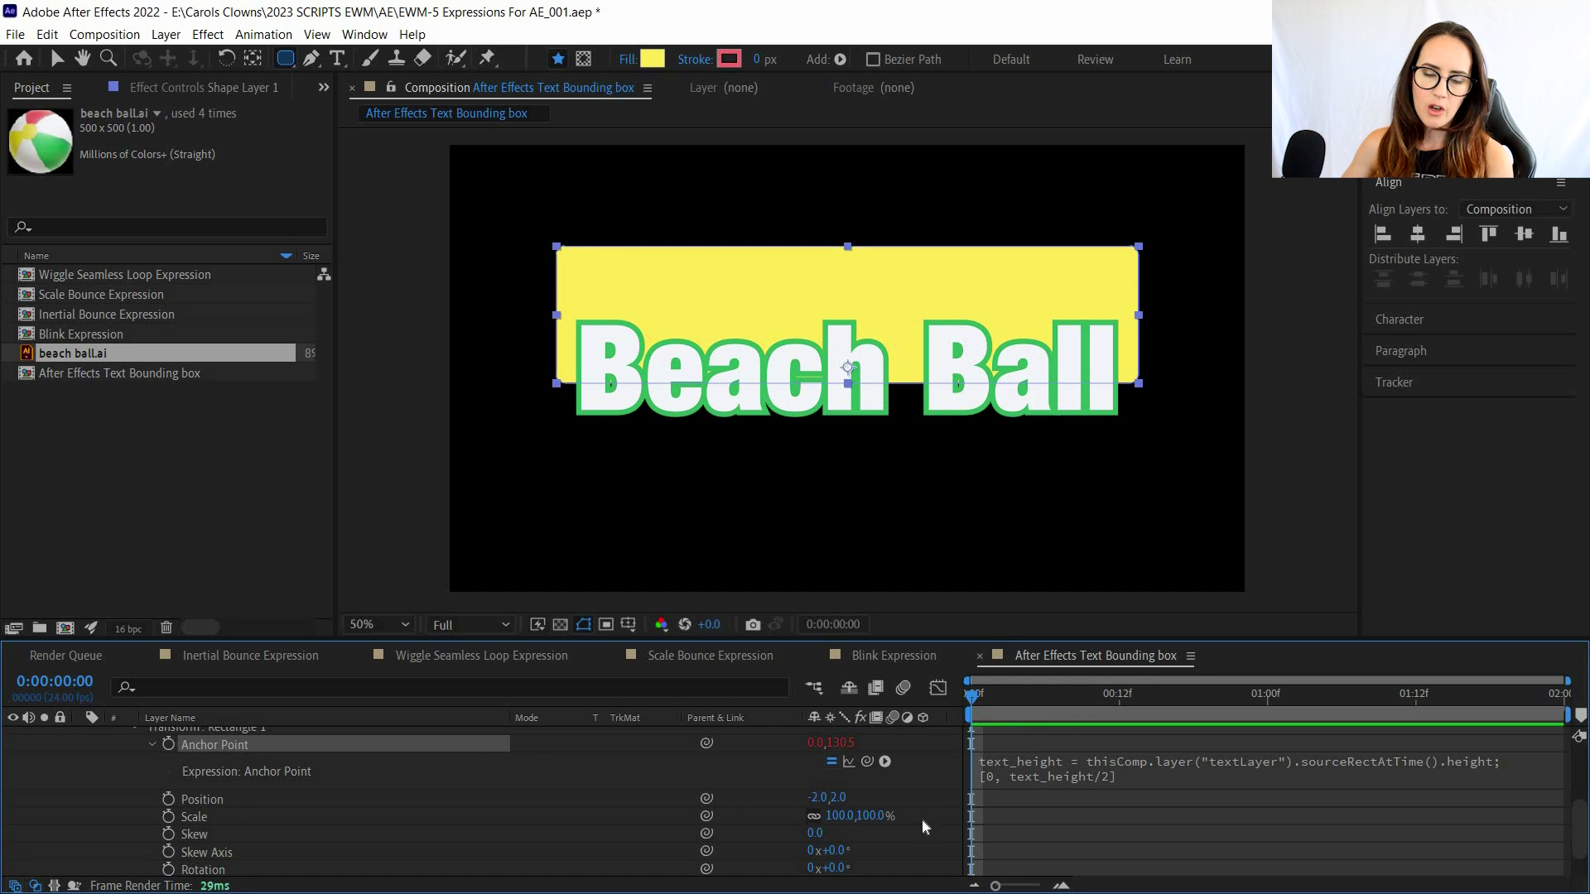
Lower the yellow box to frame the text and set its Roundness to 80.
left_click_drag(876, 797, 969, 797)
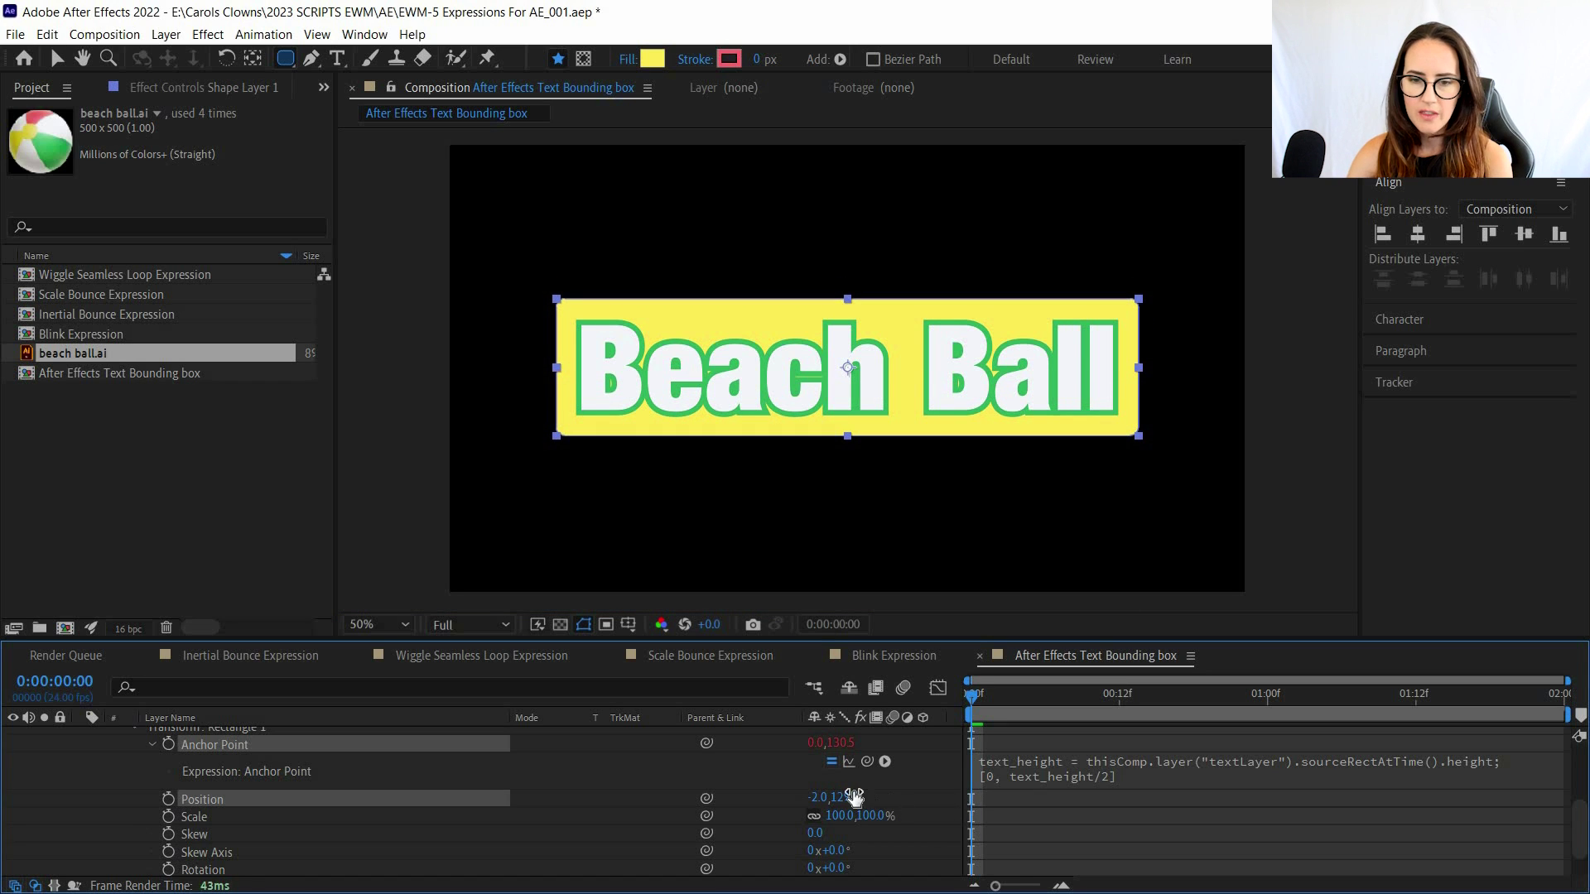
scroll(851, 797, "up", 3)
left_click_drag(820, 788, 877, 788)
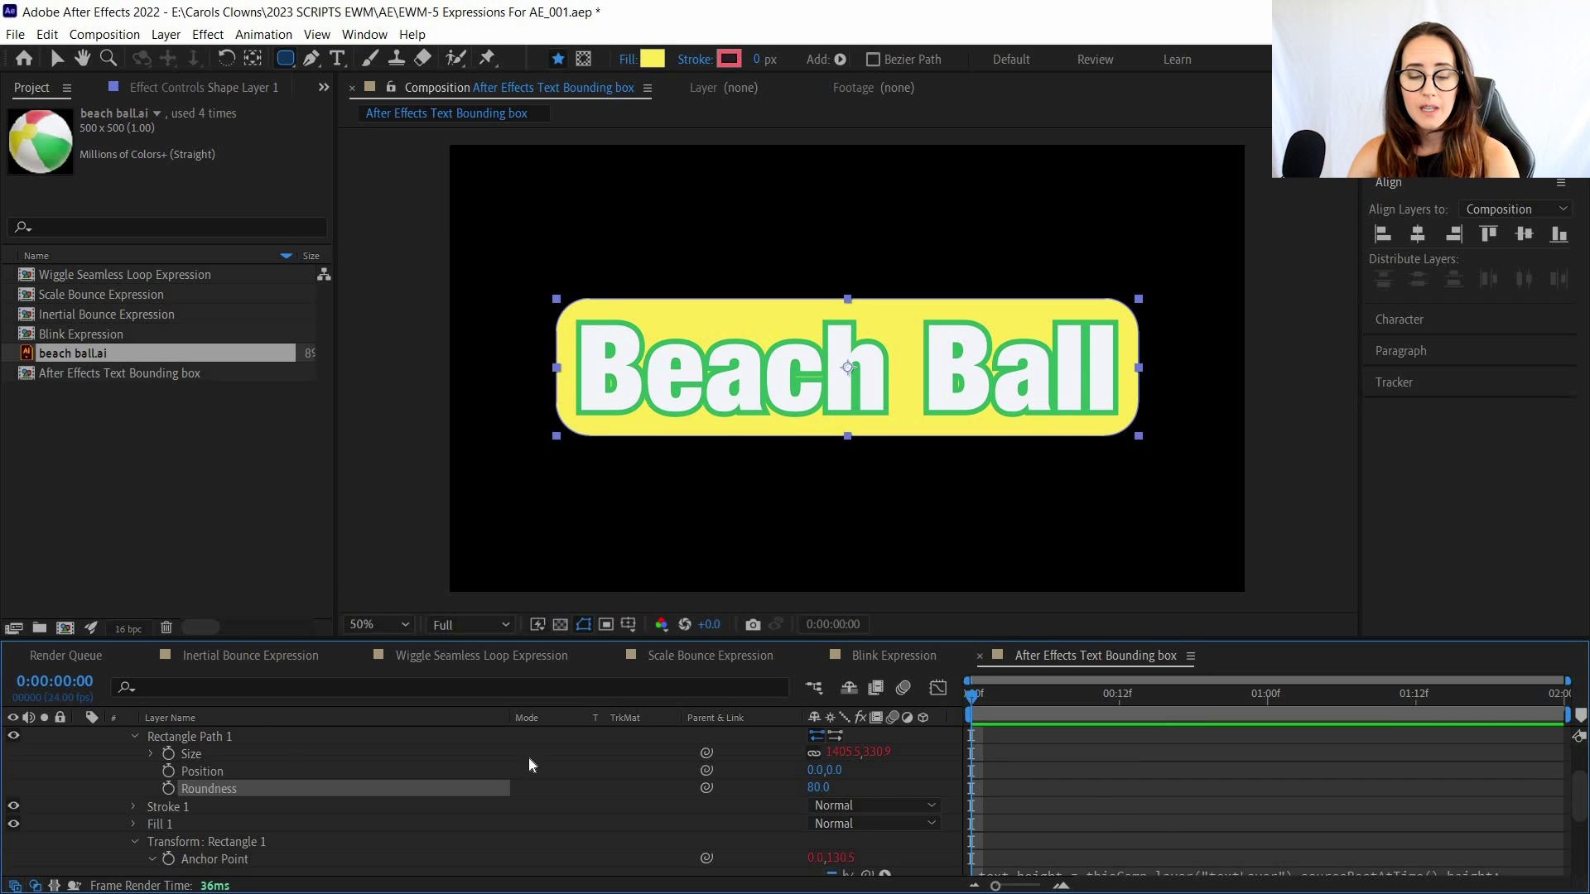
Retype the text as 'beach' so the rounded yellow box shrinks to fit, then select Shape Layer 1.
key("u")
double_click(190, 735)
type("b")
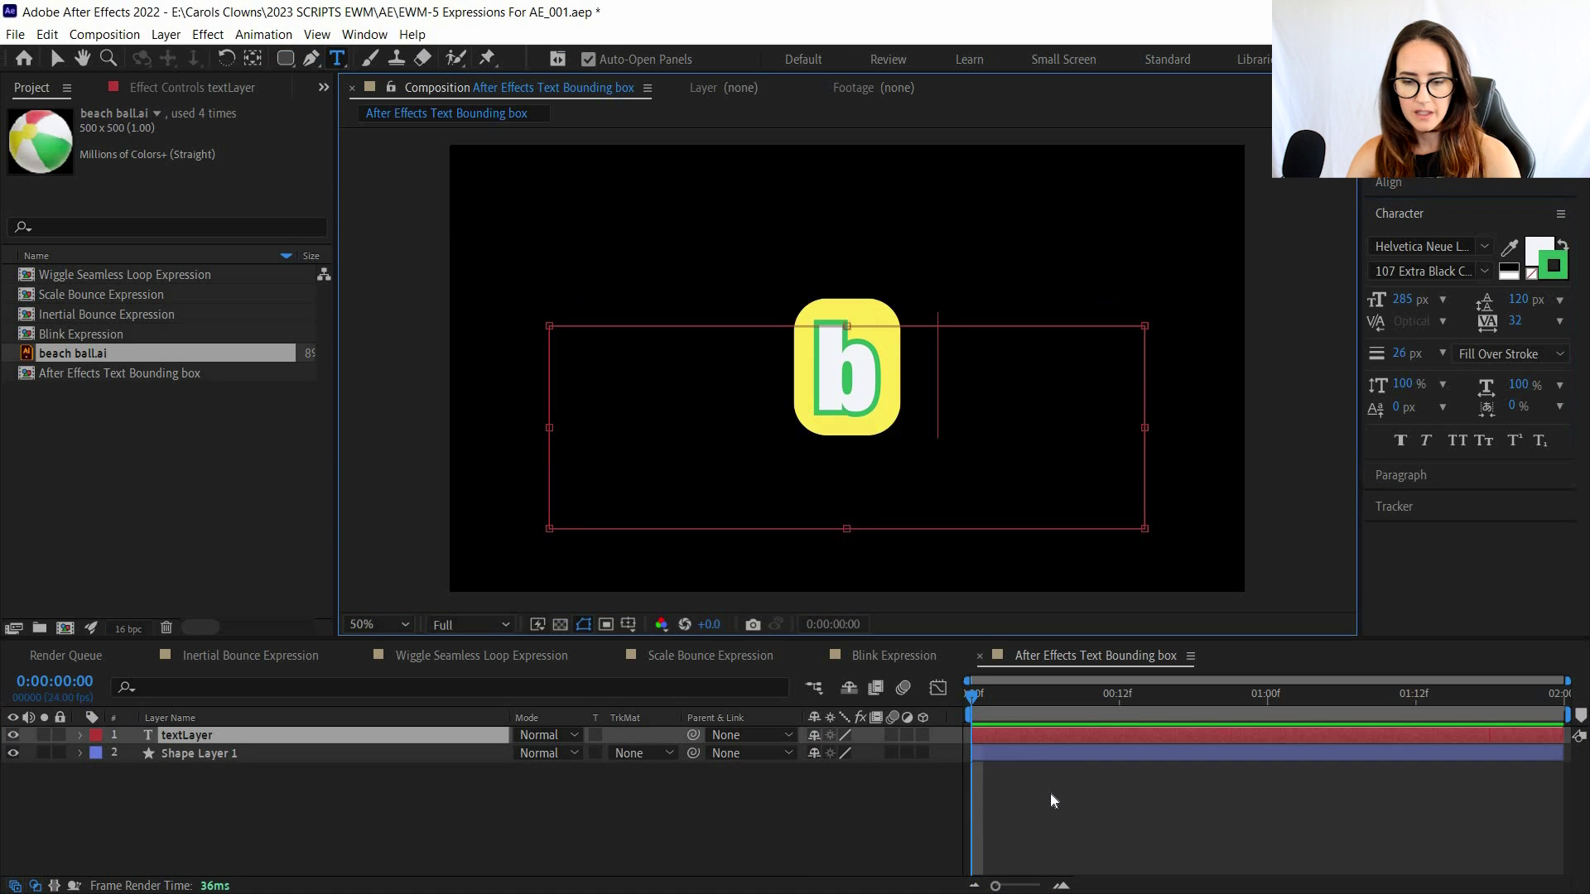
type("each ball")
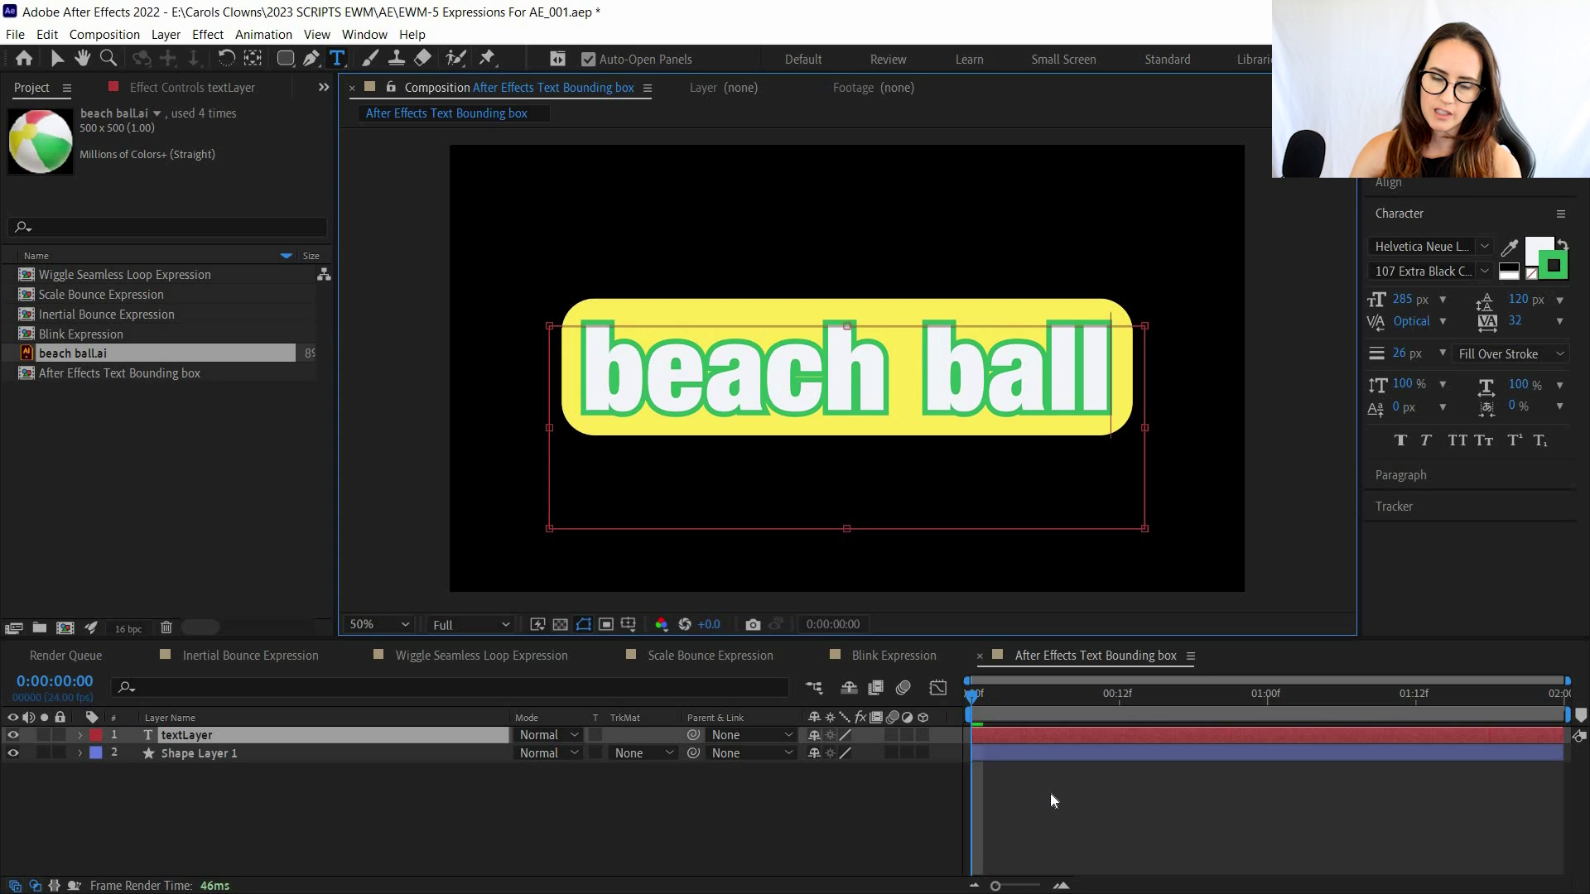
key("ctrl+a")
type("beach")
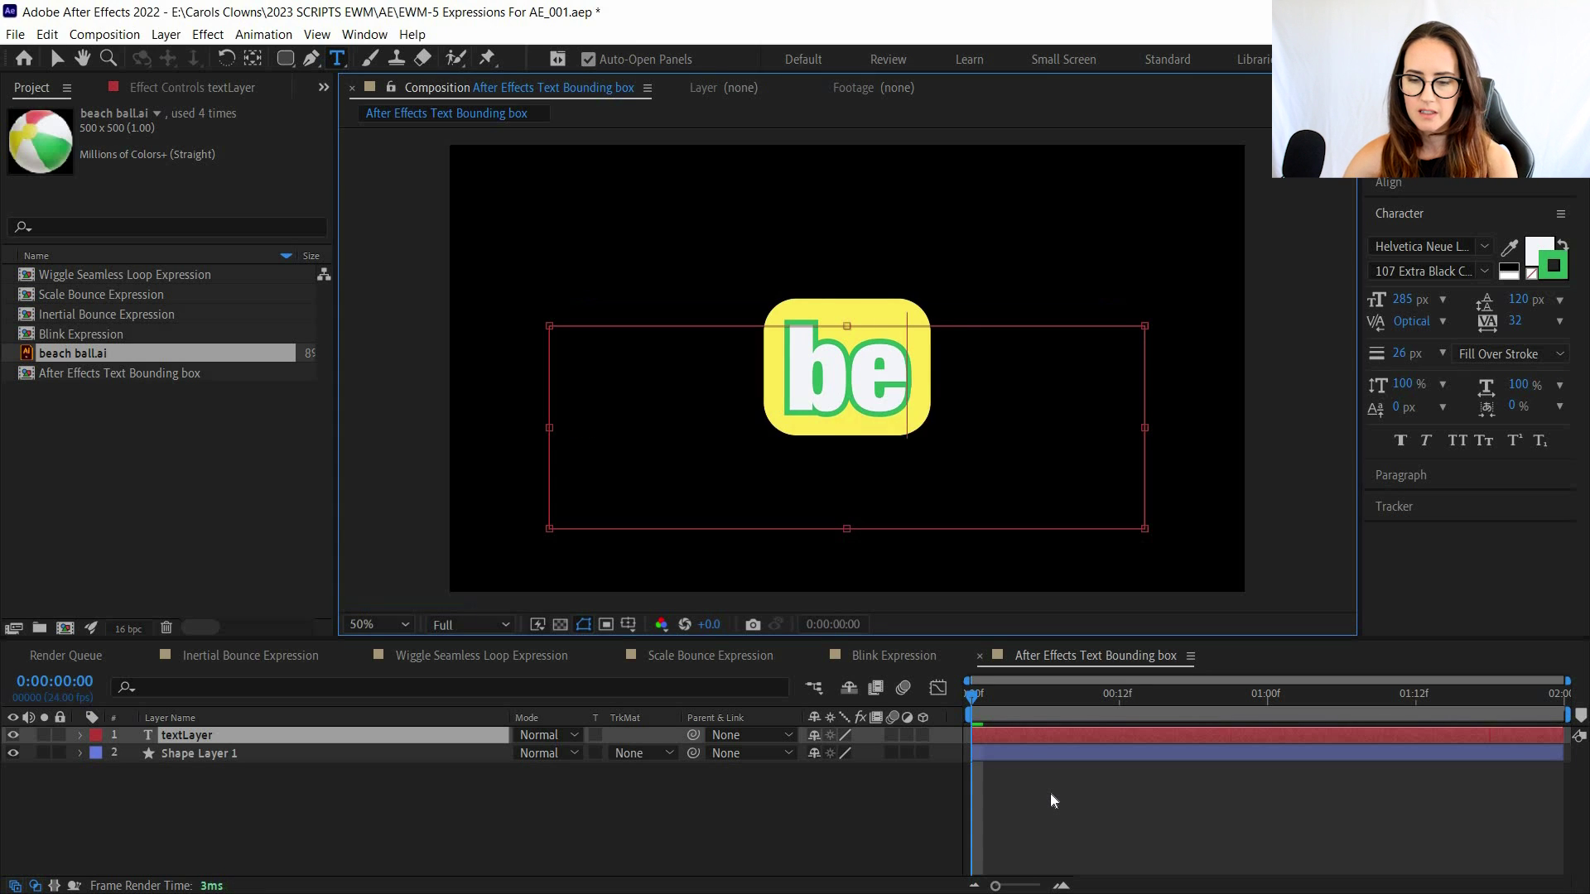
left_click(1050, 793)
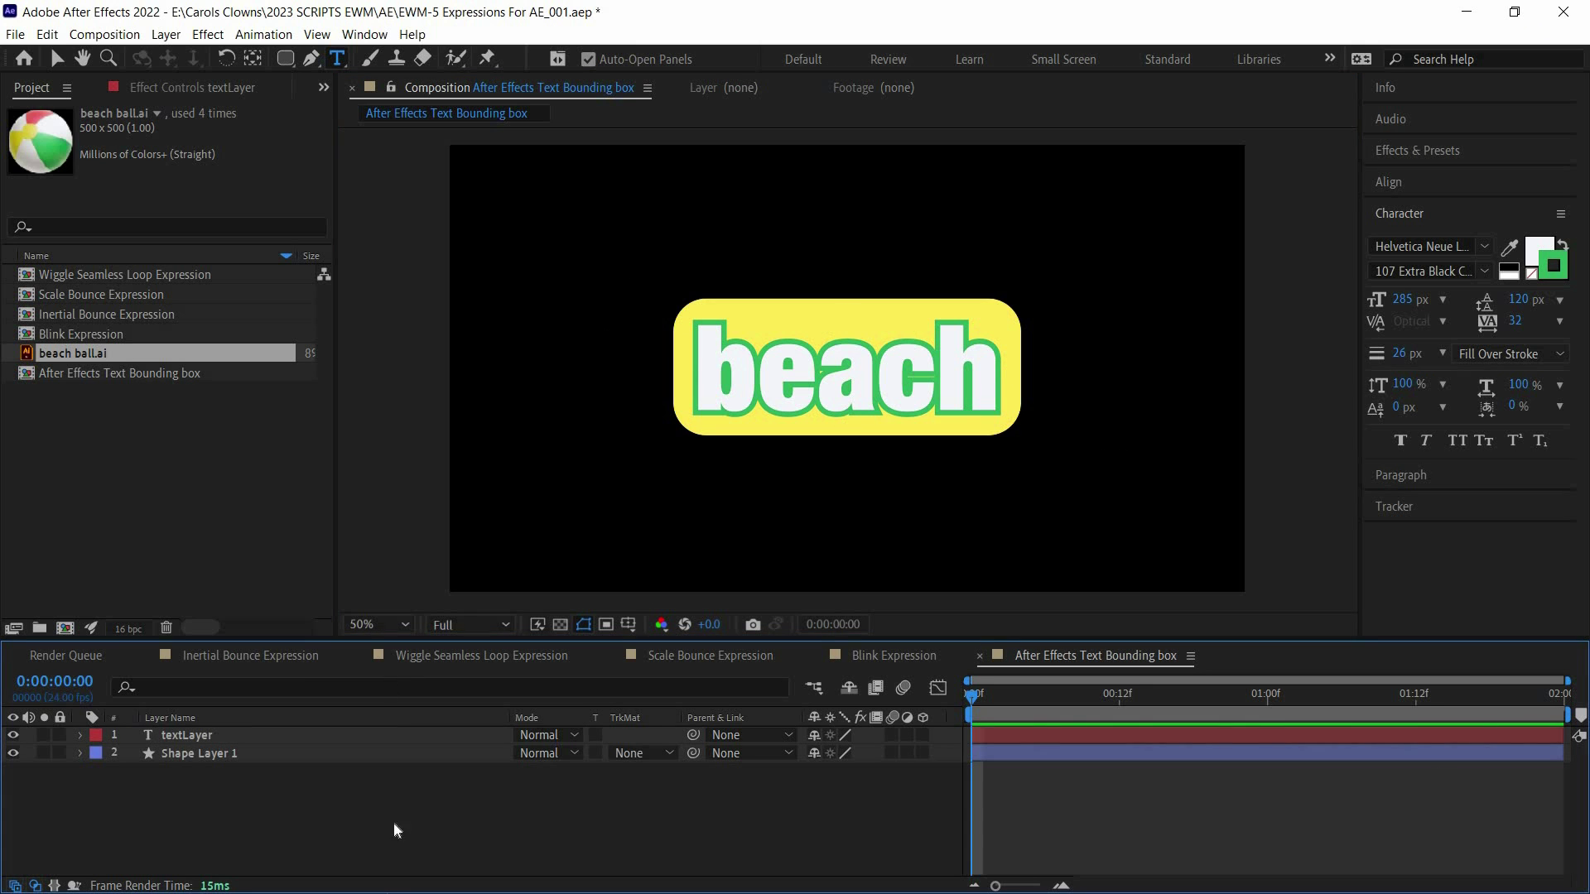
left_click(237, 755)
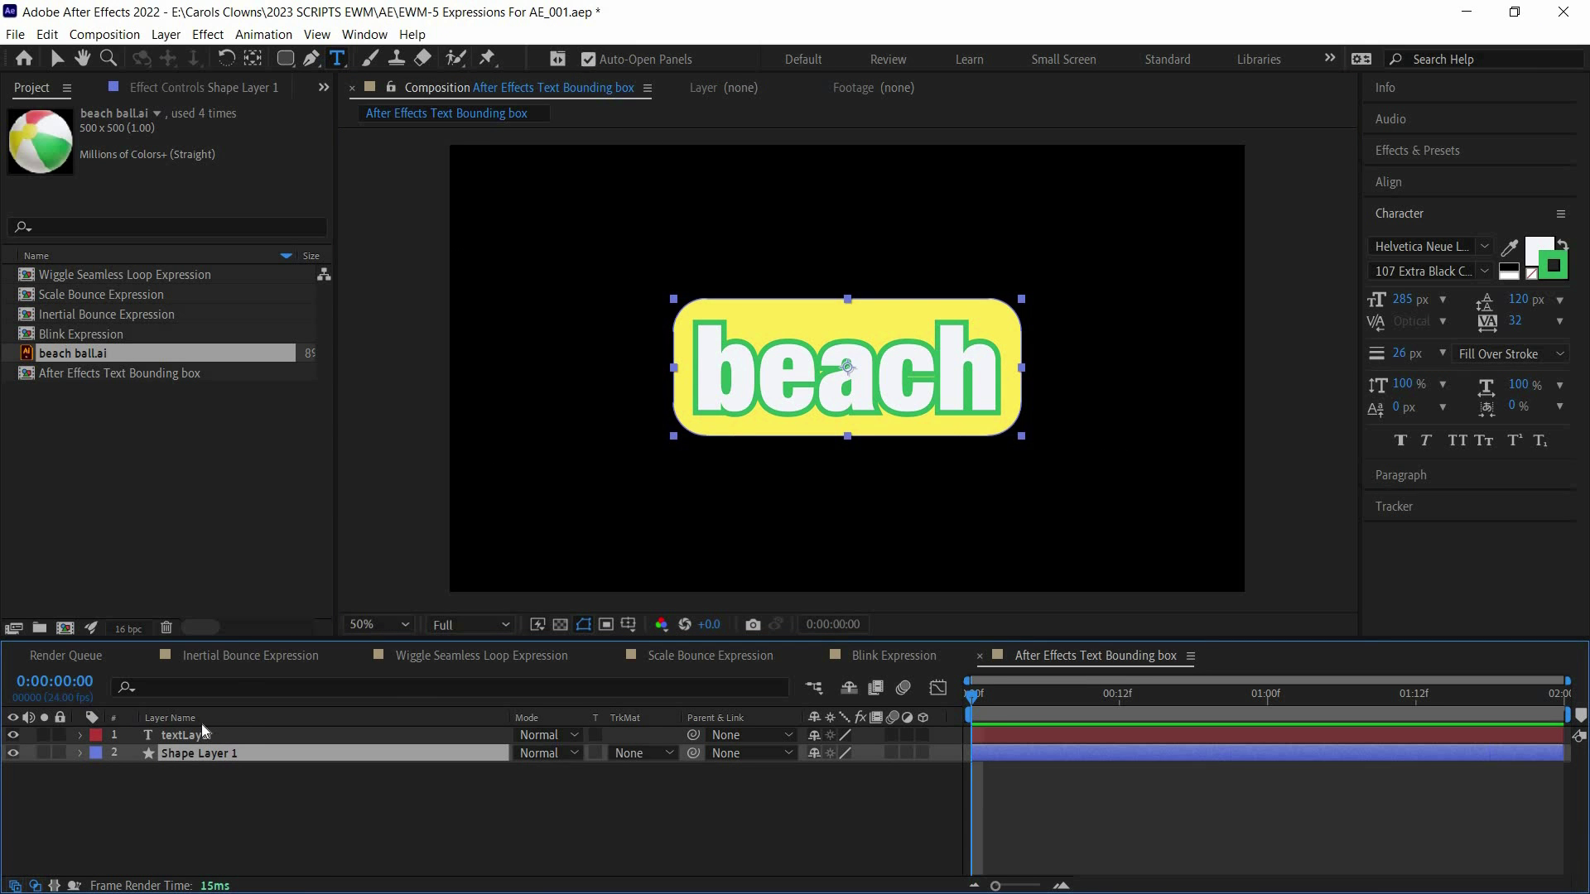